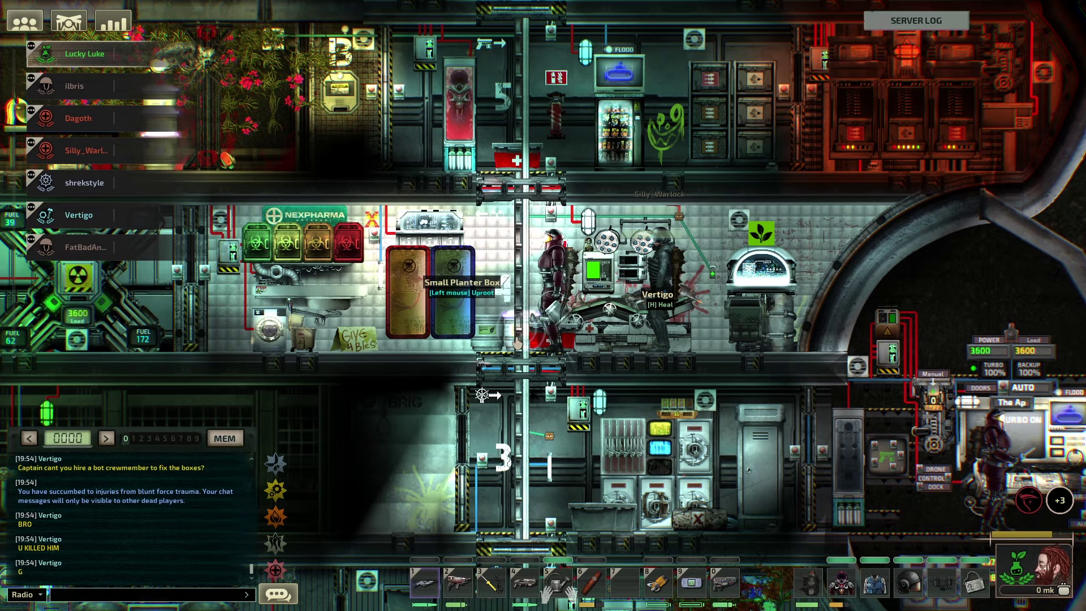
pyautogui.scroll(2, 517, 342)
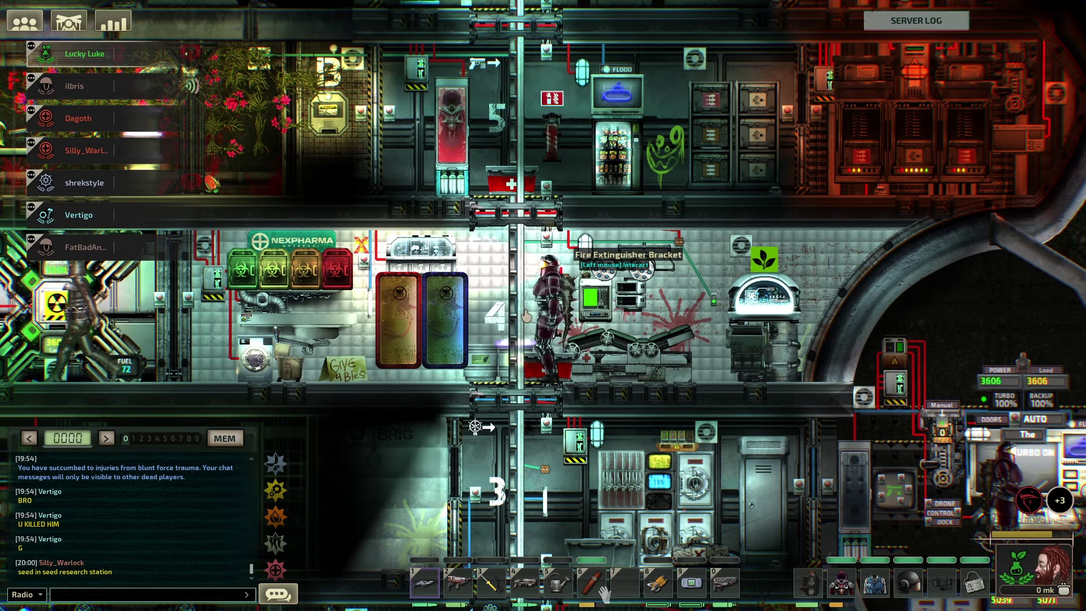
# Insert the unidentified seed into the botanist seed research station, then walk back left.
pyautogui.press('d')
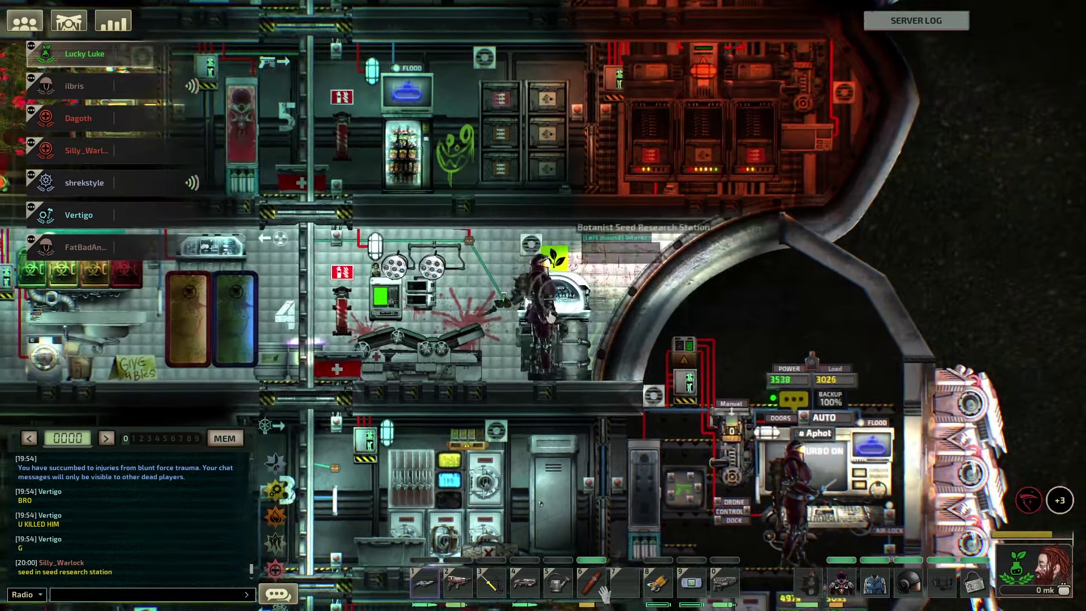
pyautogui.click(564, 313)
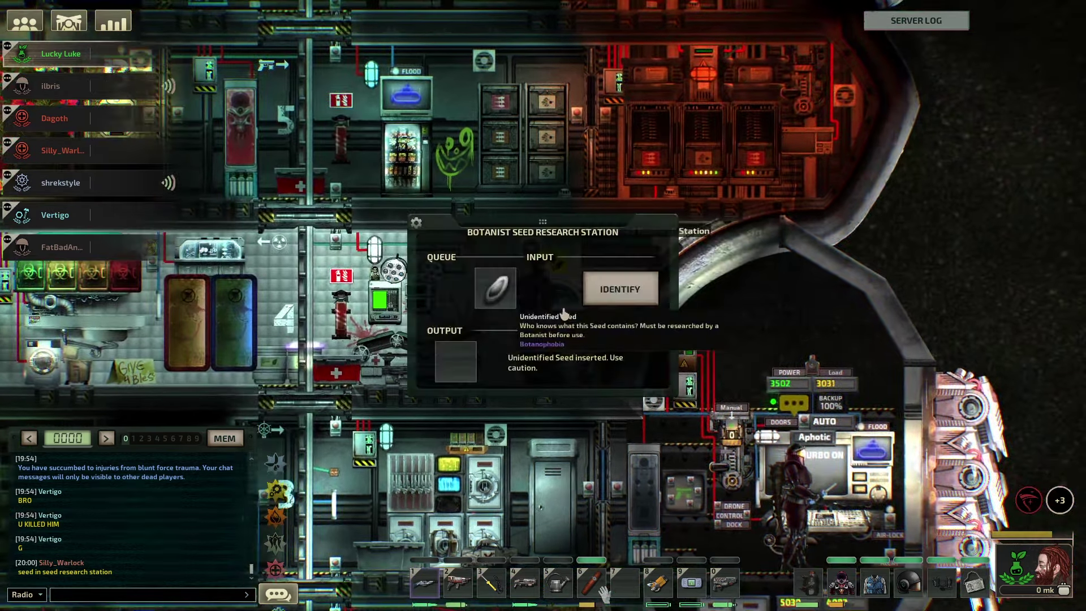
pyautogui.press('a')
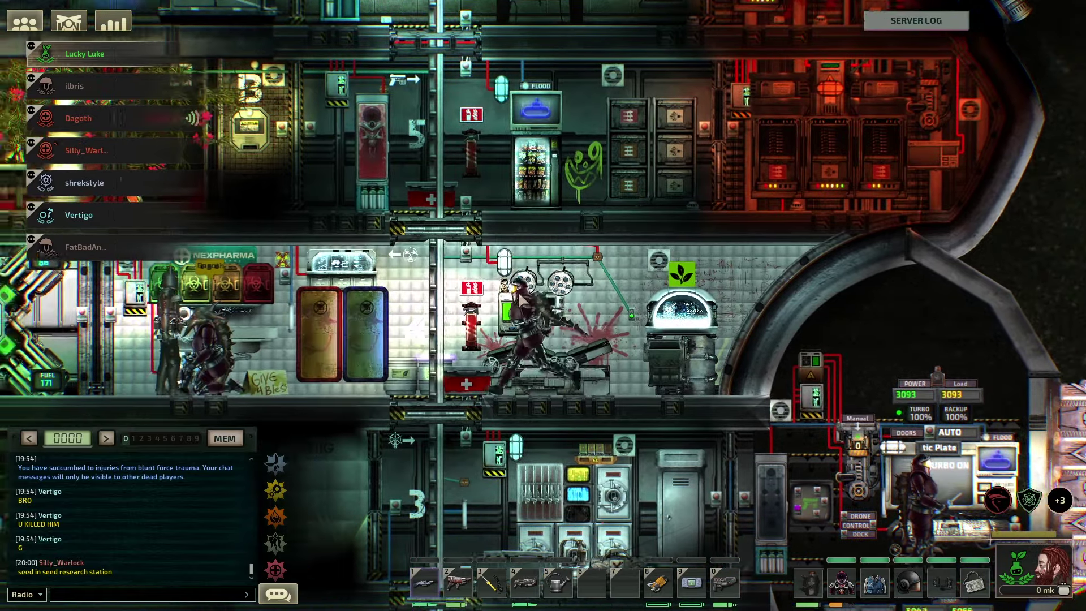
# Move shotgun shells from the large steel cabinet into your inventory and close it.
pyautogui.press('e')
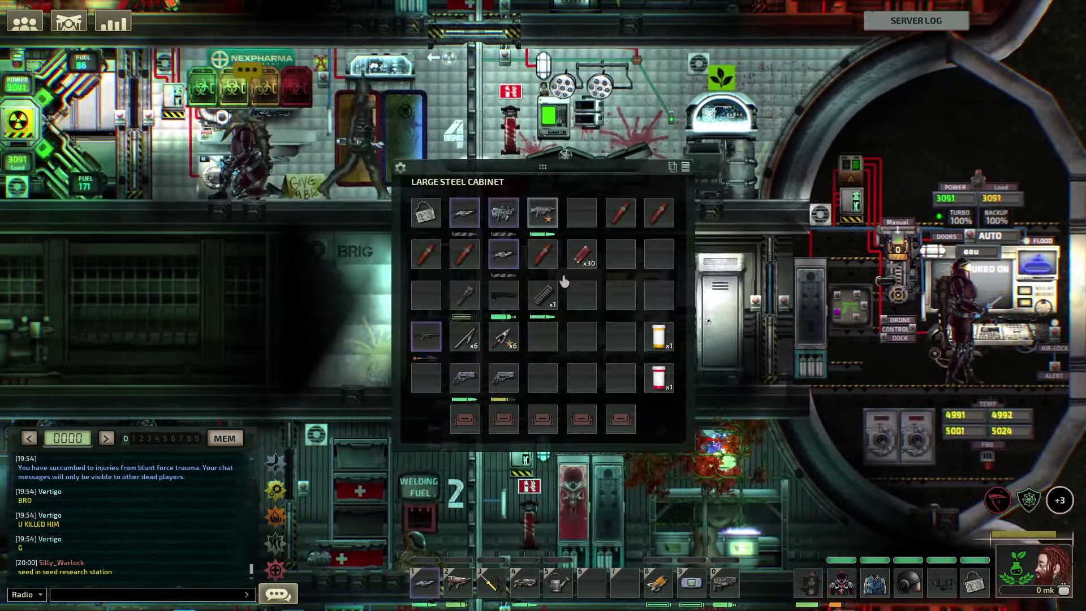
pyautogui.moveTo(582, 254); pyautogui.dragTo(774, 524)
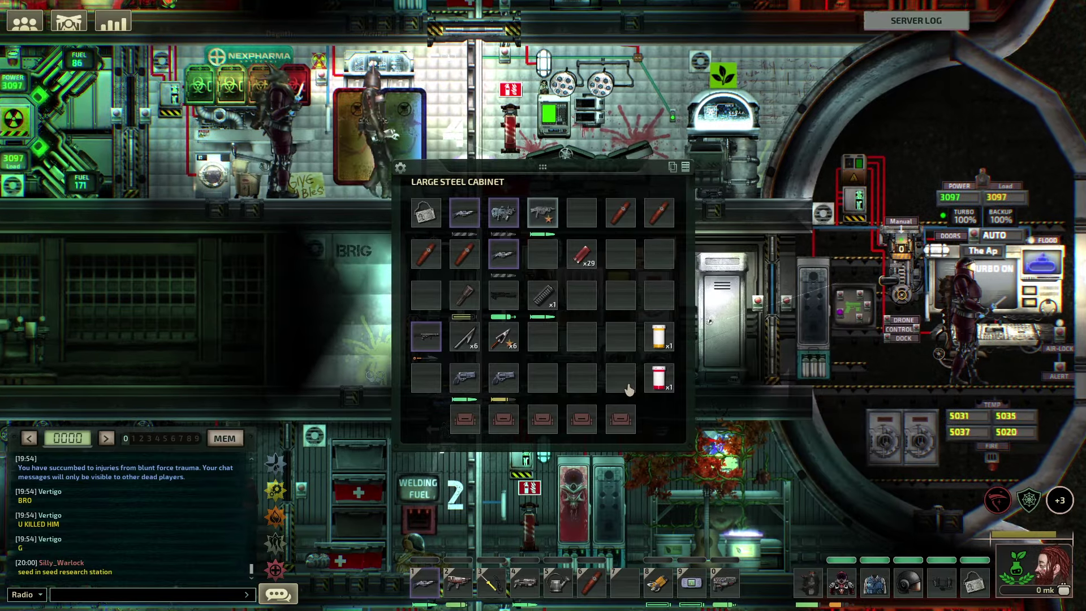
pyautogui.press('Escape')
pyautogui.press('Tab')
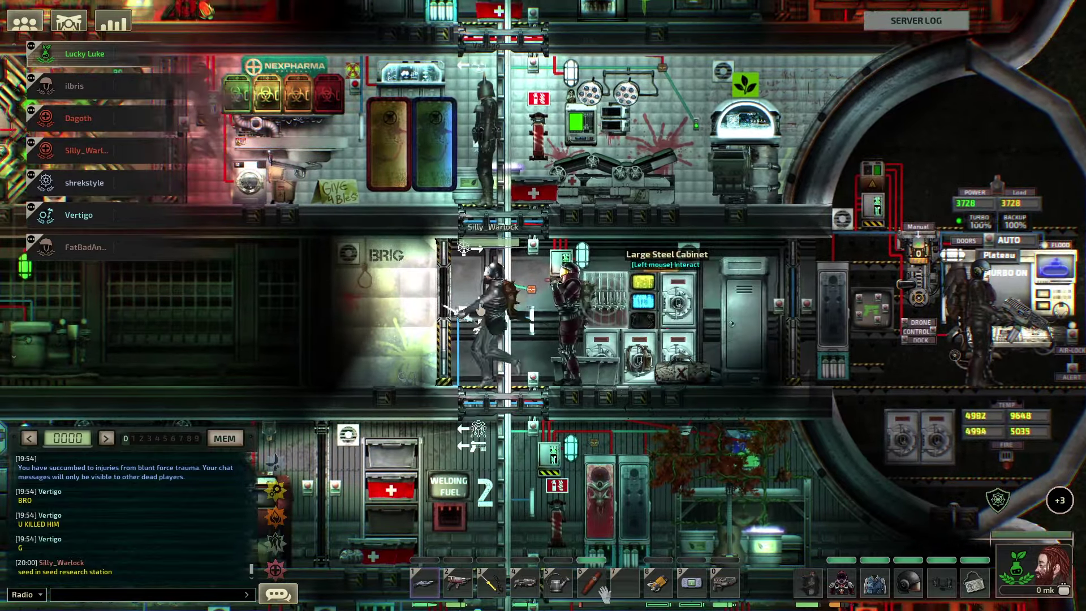
# Take fertilizer from the lower-deck steel cabinet near the Deconstructor.
pyautogui.click(731, 322)
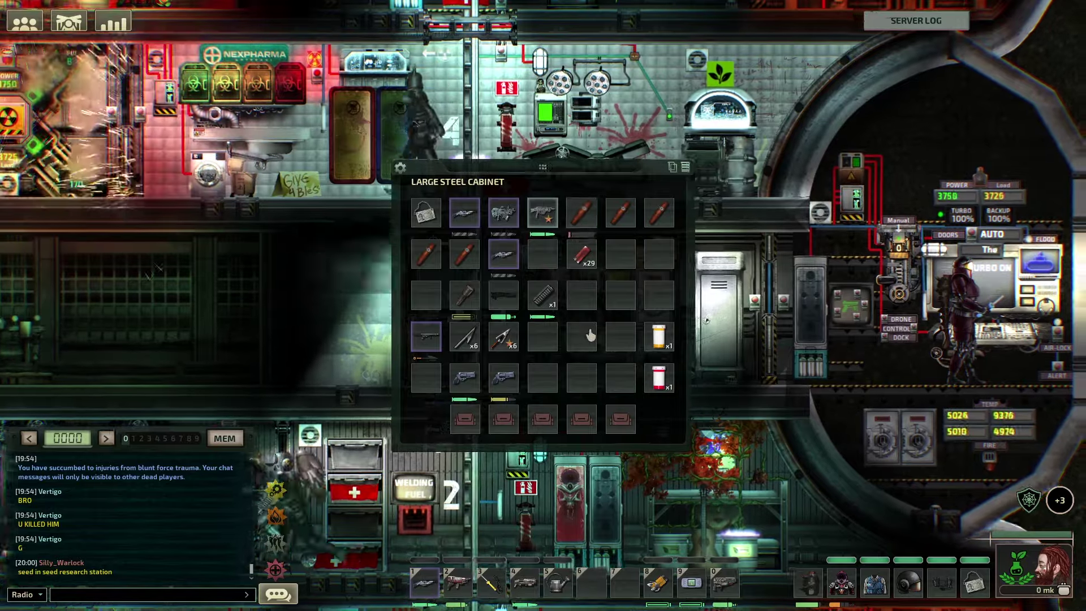
pyautogui.press('Escape')
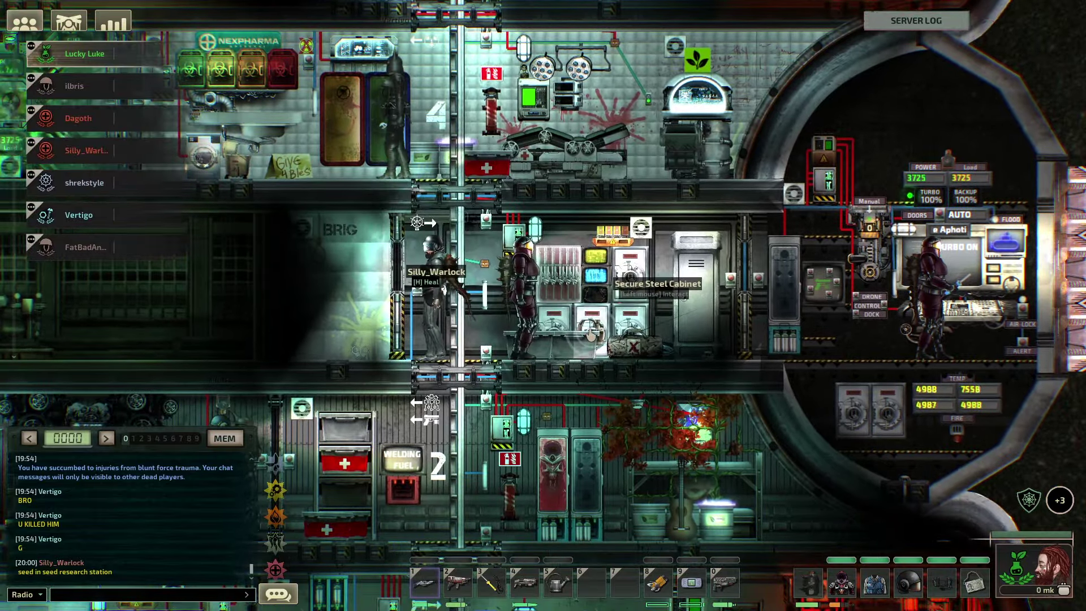
pyautogui.press('a')
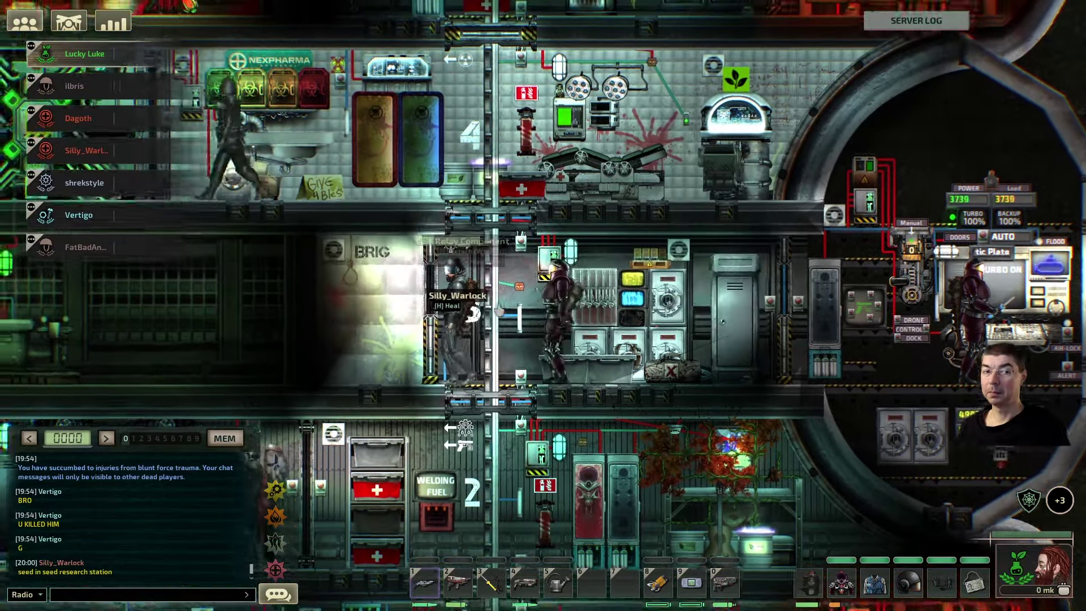
pyautogui.press('w')
pyautogui.press('w')
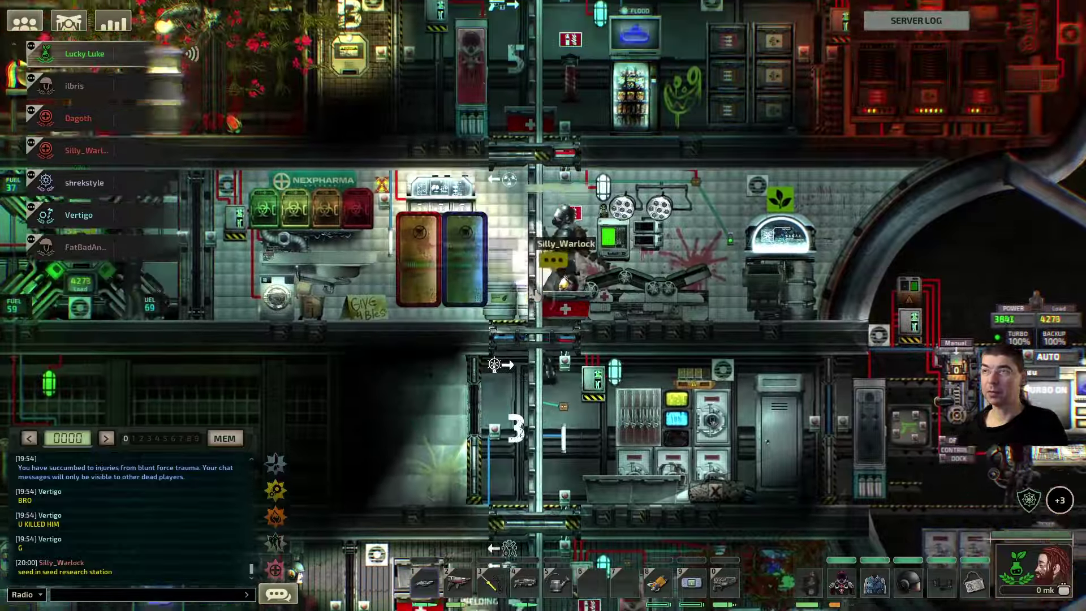
pyautogui.press('d')
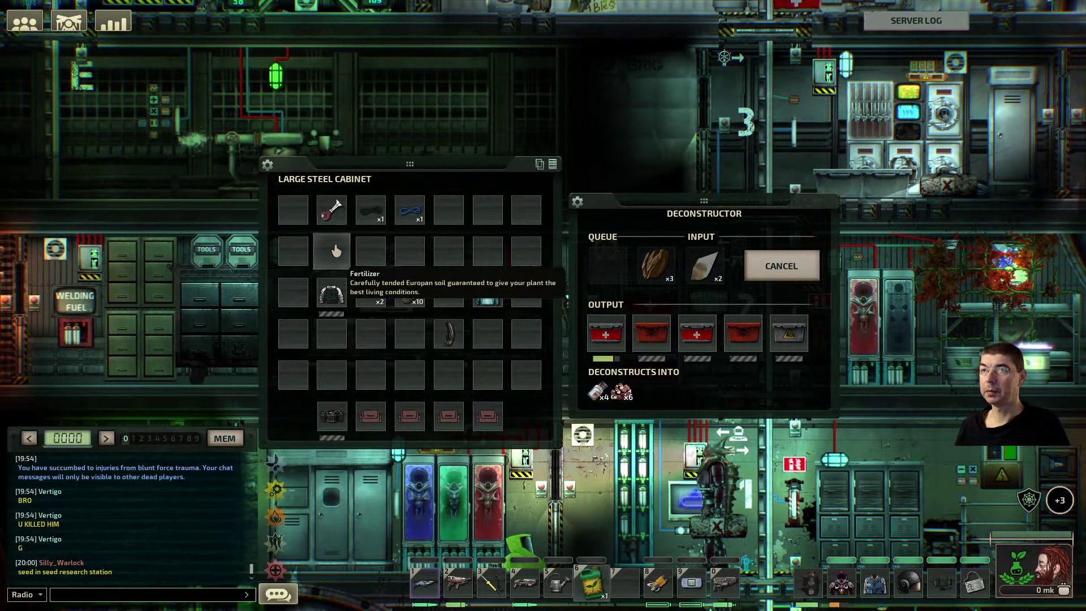
# Climb the ladder back up to the medical room's planter boxes.
pyautogui.press('Escape')
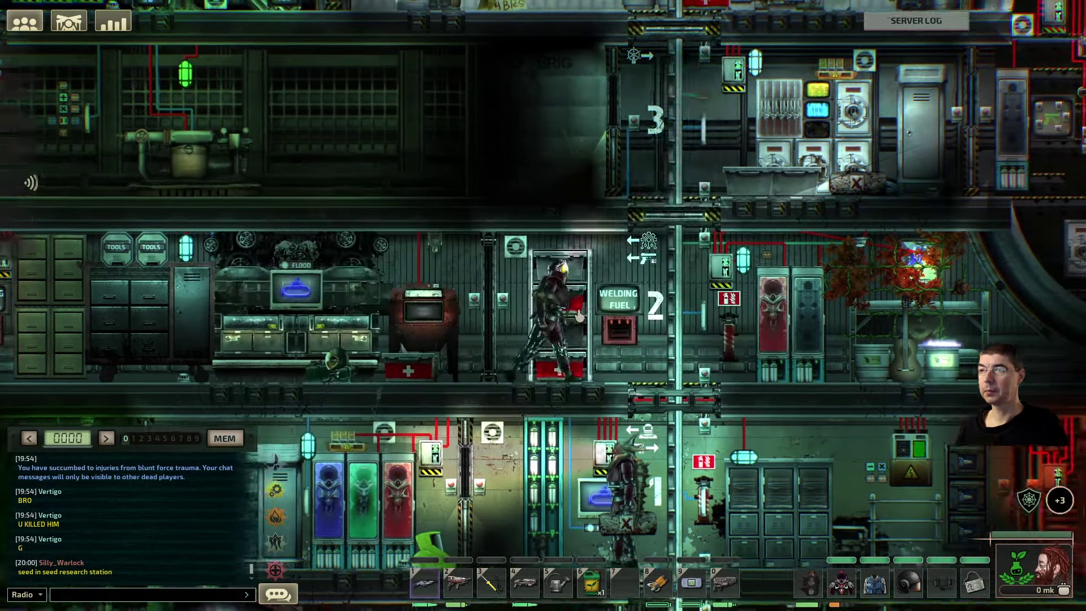
pyautogui.press('a')
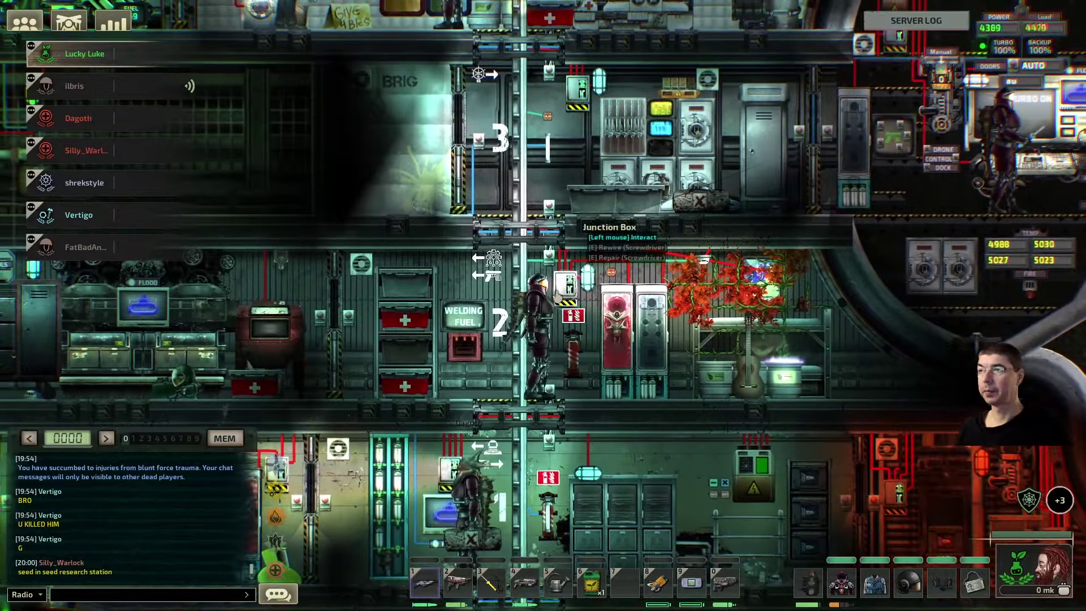
pyautogui.press('w')
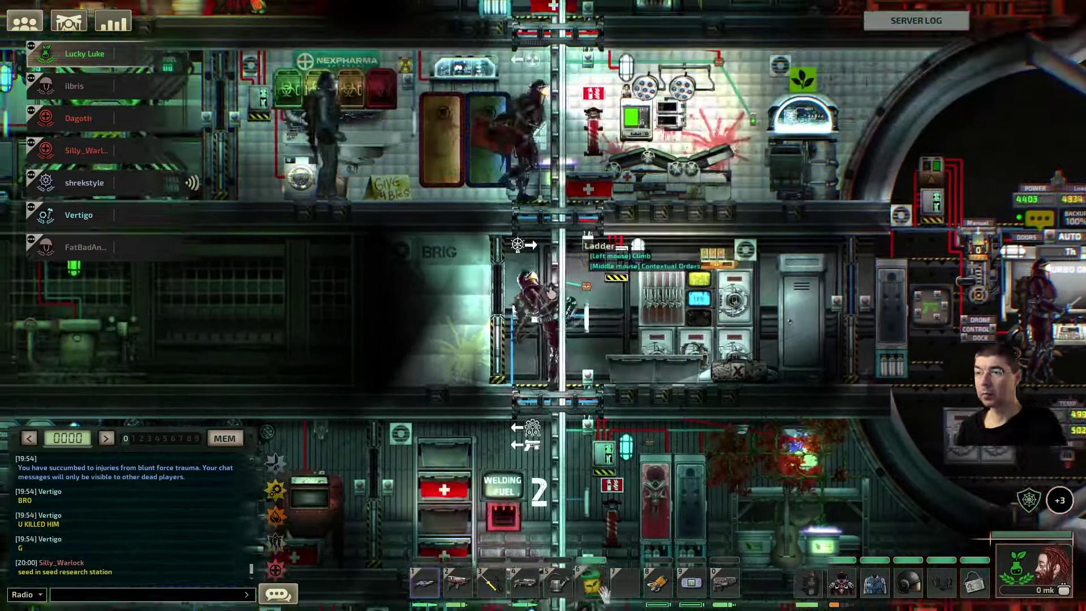
pyautogui.press('w')
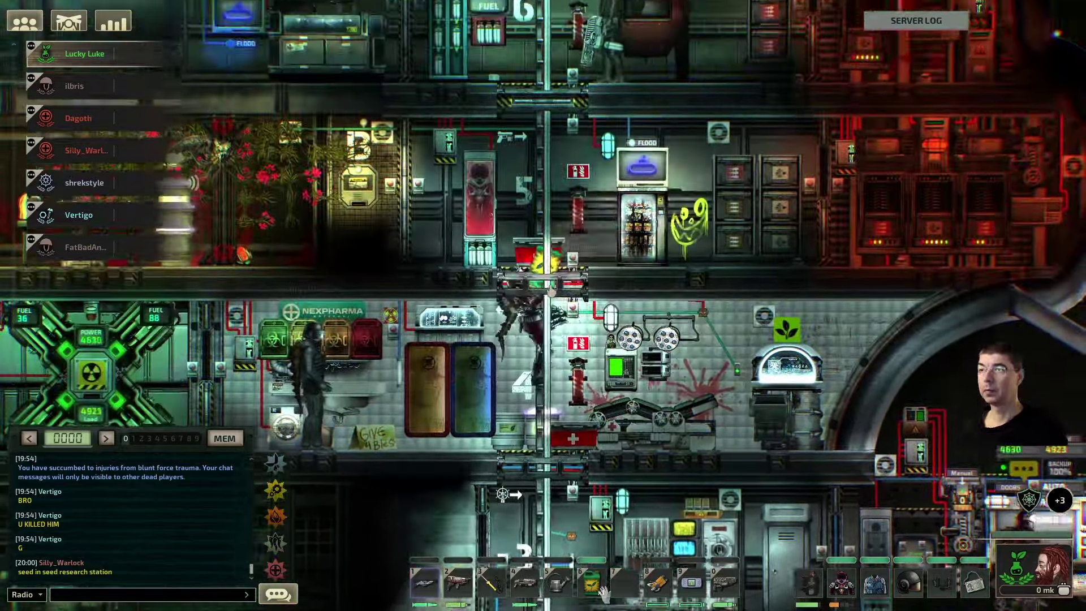
pyautogui.press('s')
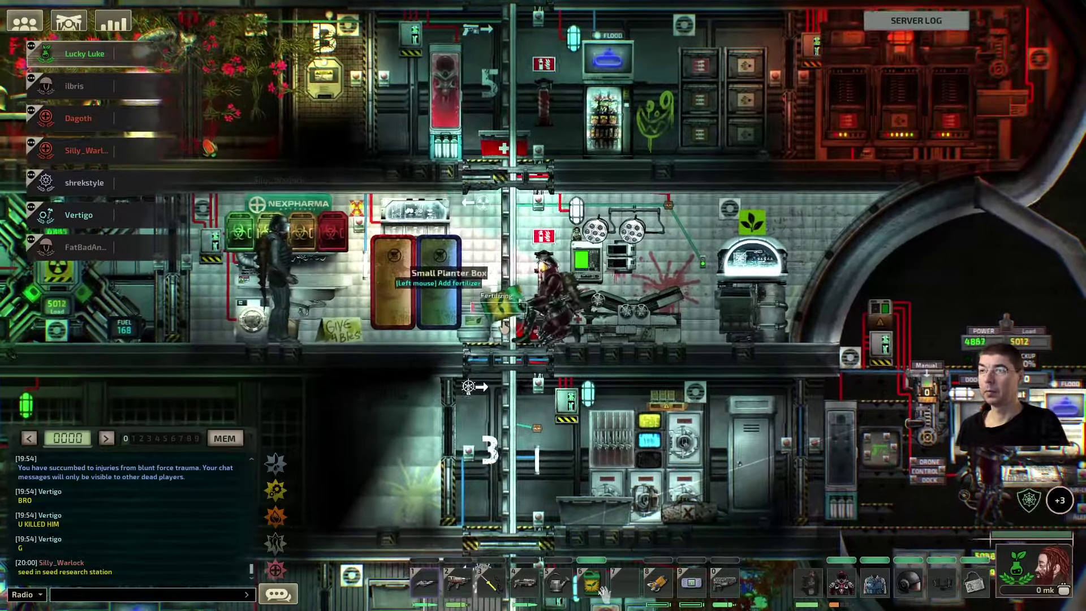
# Fertilize the small planter box and put the mask into the botanist distiller.
pyautogui.click(503, 325)
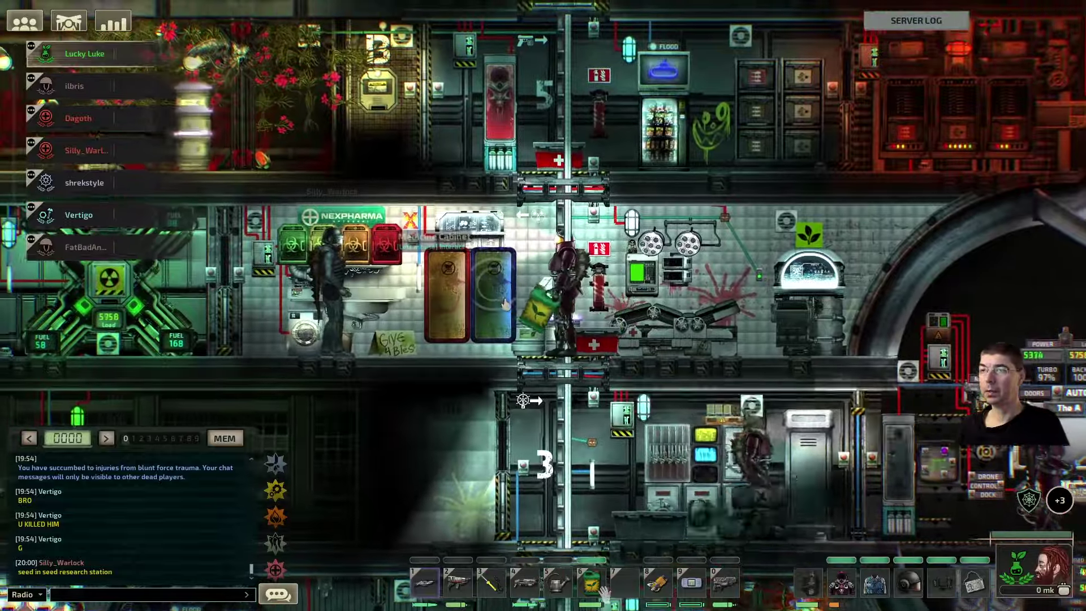
pyautogui.press('e')
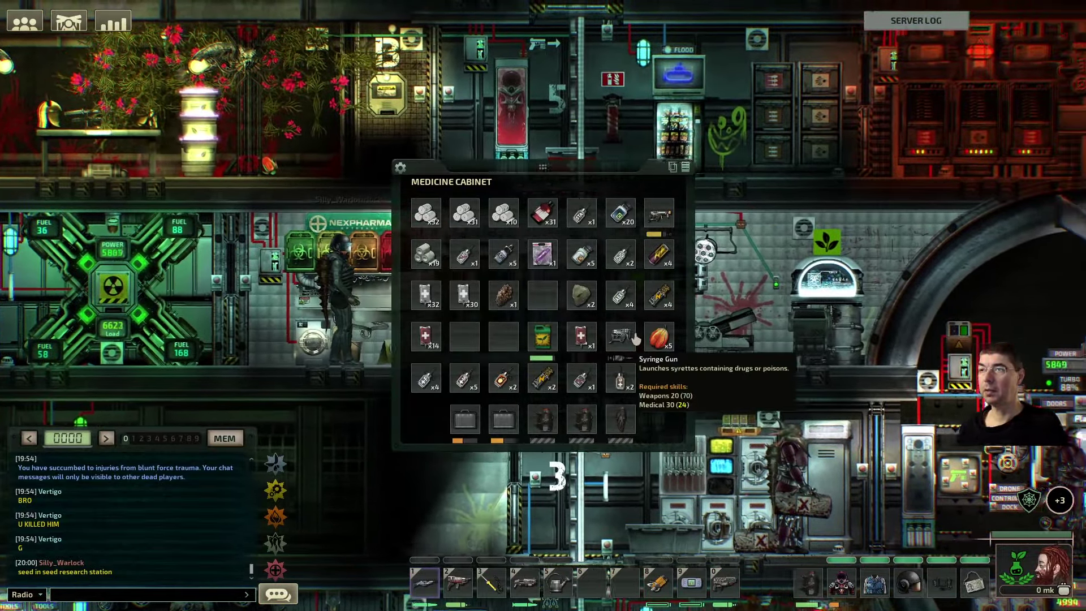
pyautogui.press('d')
pyautogui.press('e')
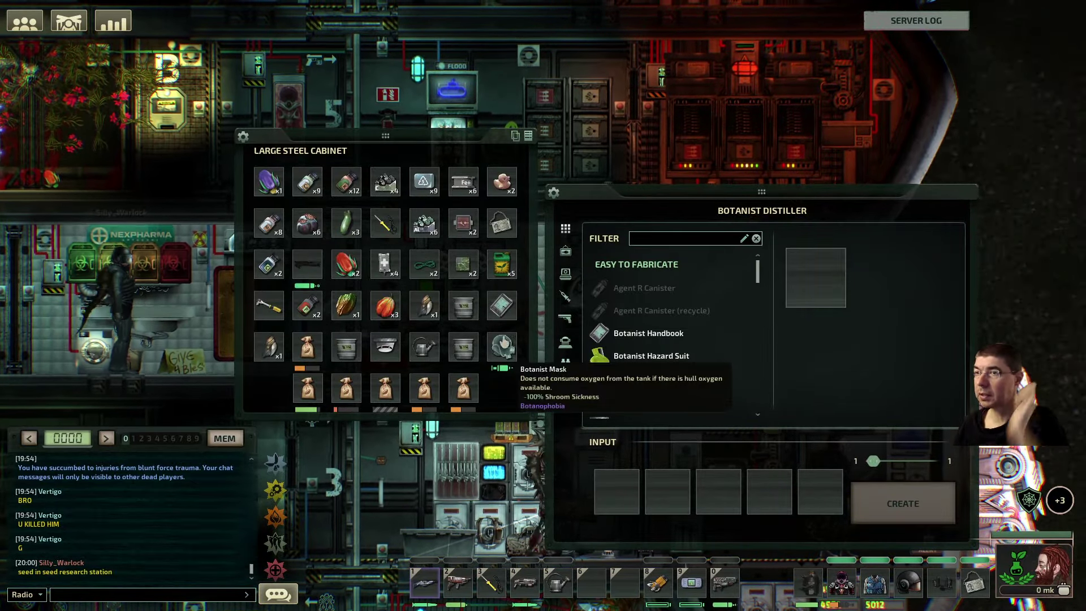
pyautogui.doubleClick(502, 347)
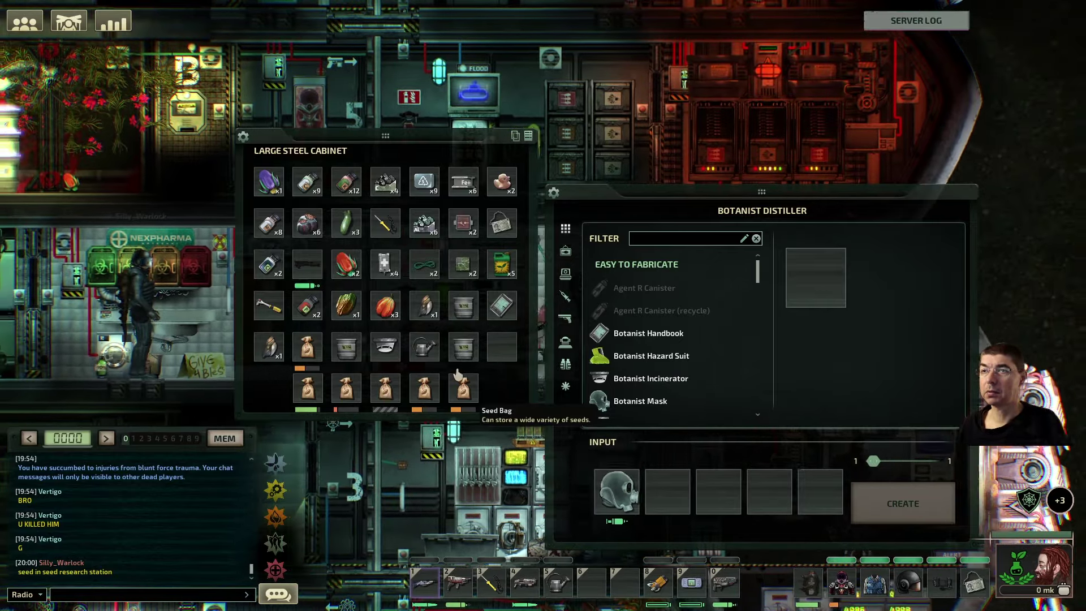
# Take the fertilizer out of the medicine cabinet.
pyautogui.press('d')
pyautogui.press('e')
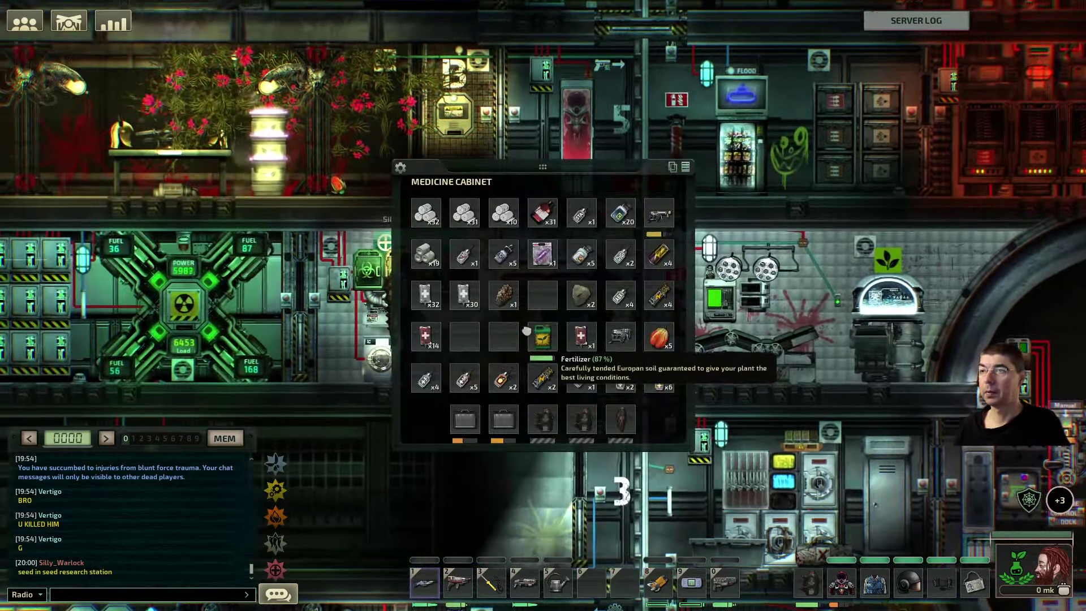
pyautogui.doubleClick(548, 327)
pyautogui.press('d')
pyautogui.press('d')
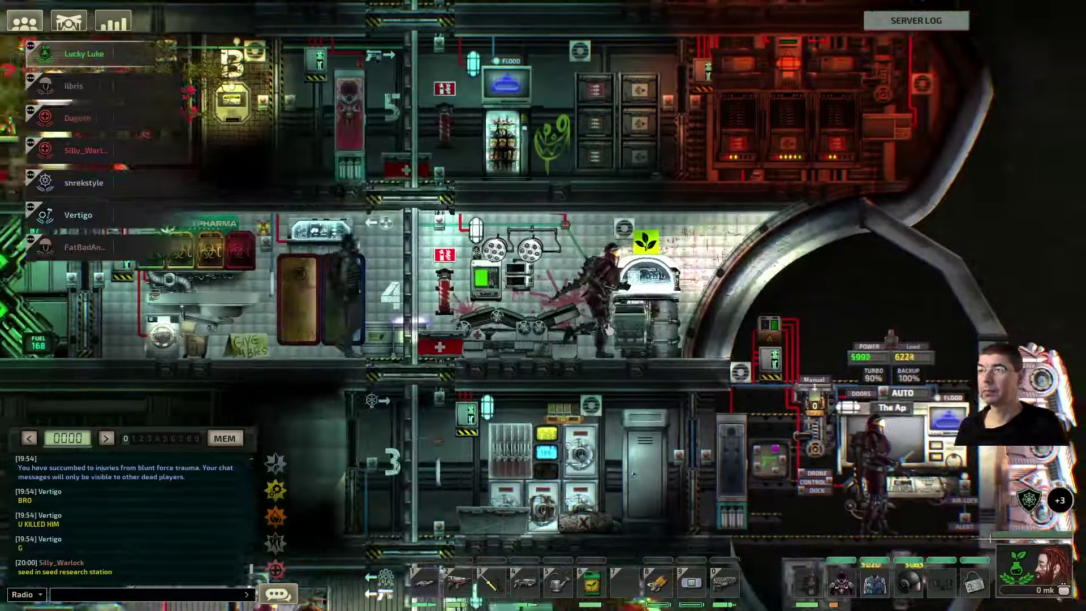
# Store the fertilizer in the botany steel cabinet and retrieve the botanist mask from the distiller.
pyautogui.press('e')
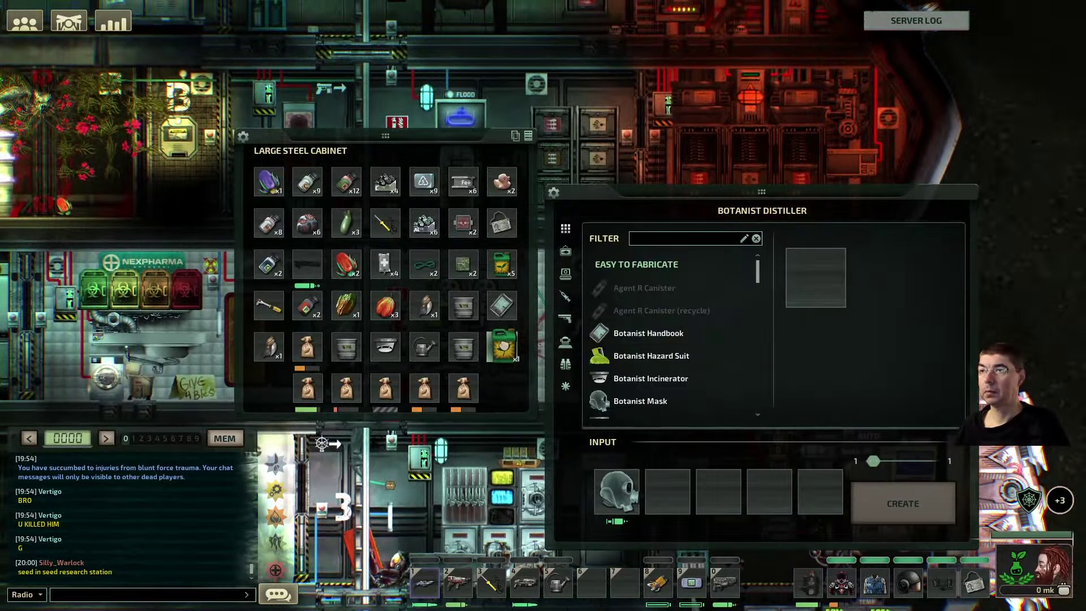
pyautogui.press('a')
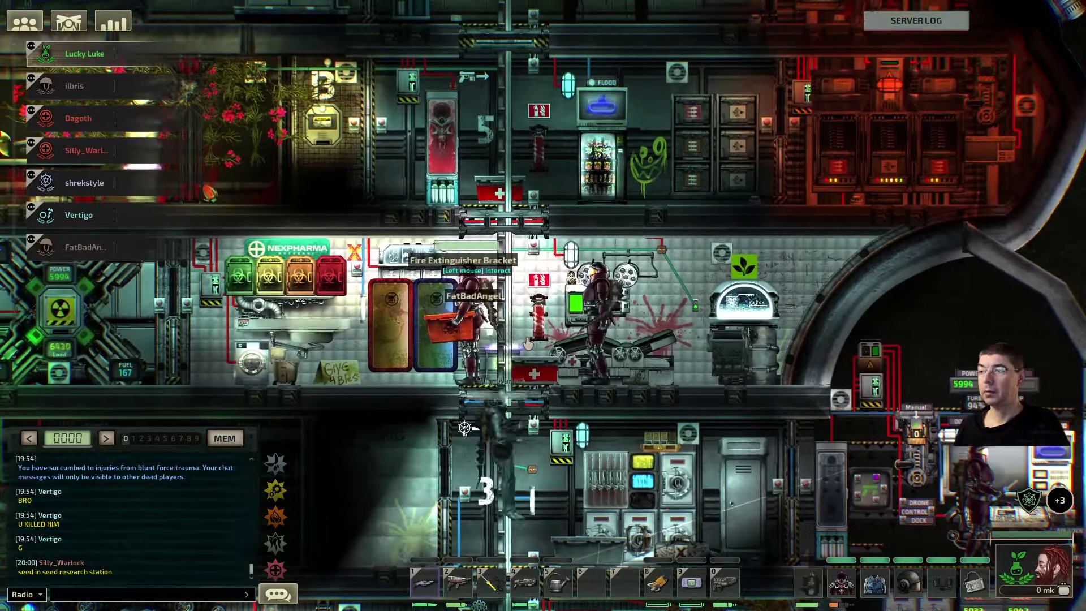
pyautogui.press('d')
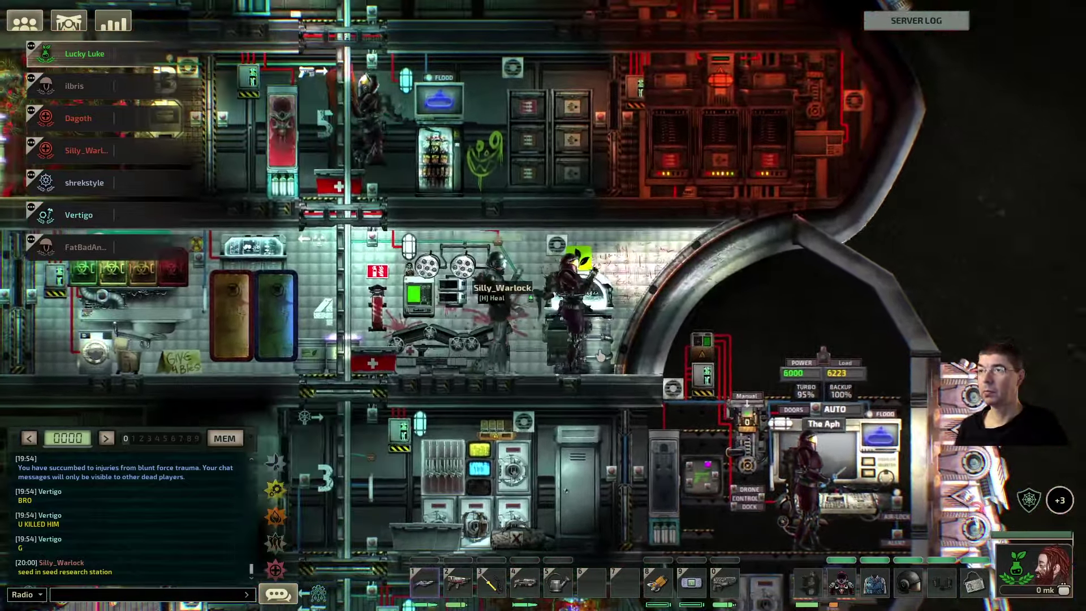
pyautogui.click(599, 356)
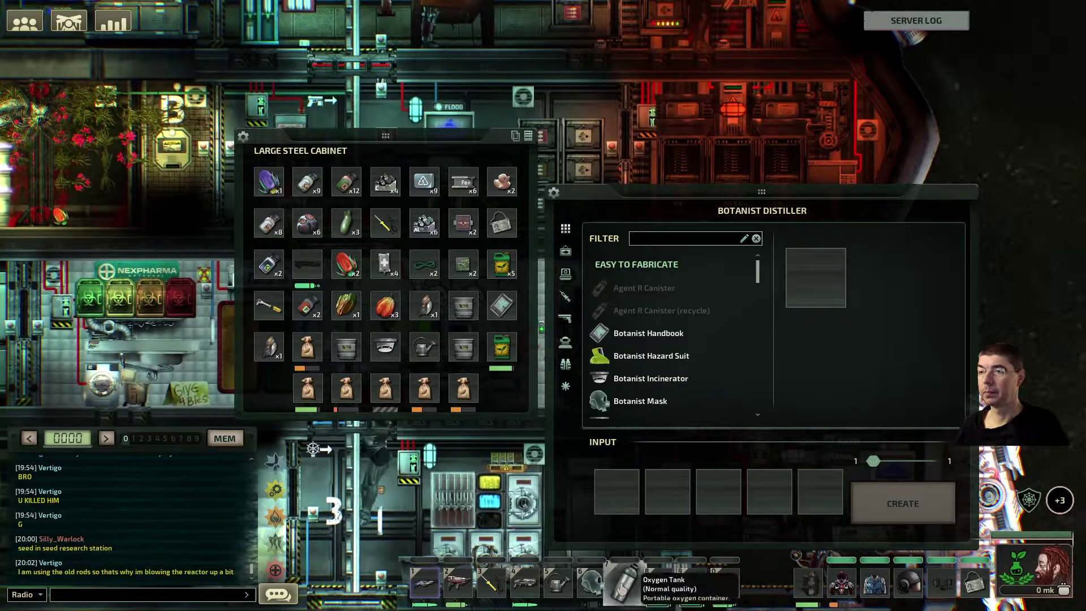
pyautogui.press('s')
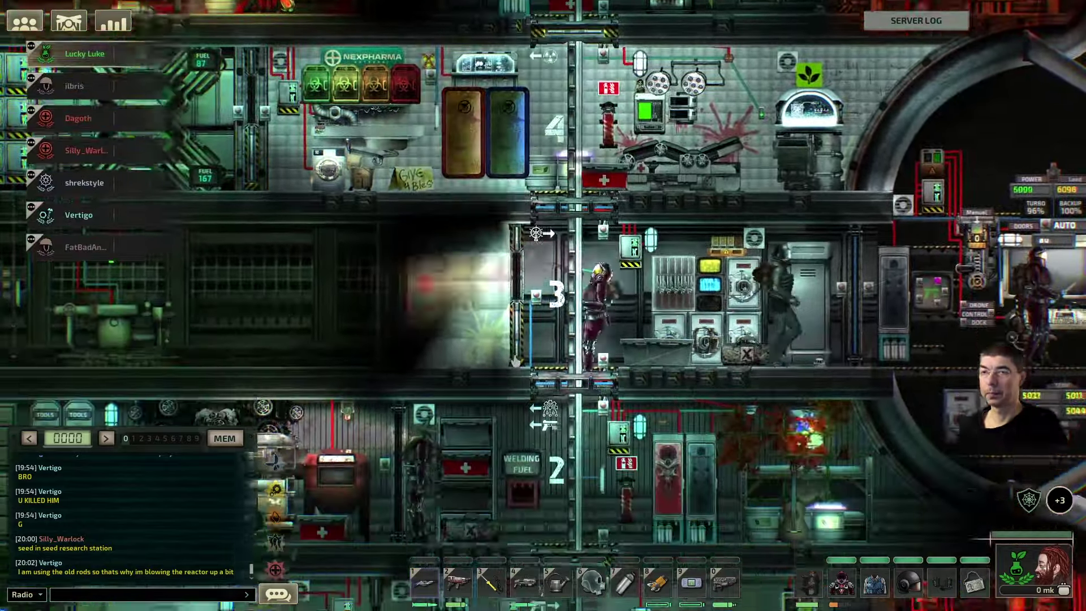
# Queue the botanist mask from the hotbar in the Deconstructor, then head out.
pyautogui.press('a')
pyautogui.press('e')
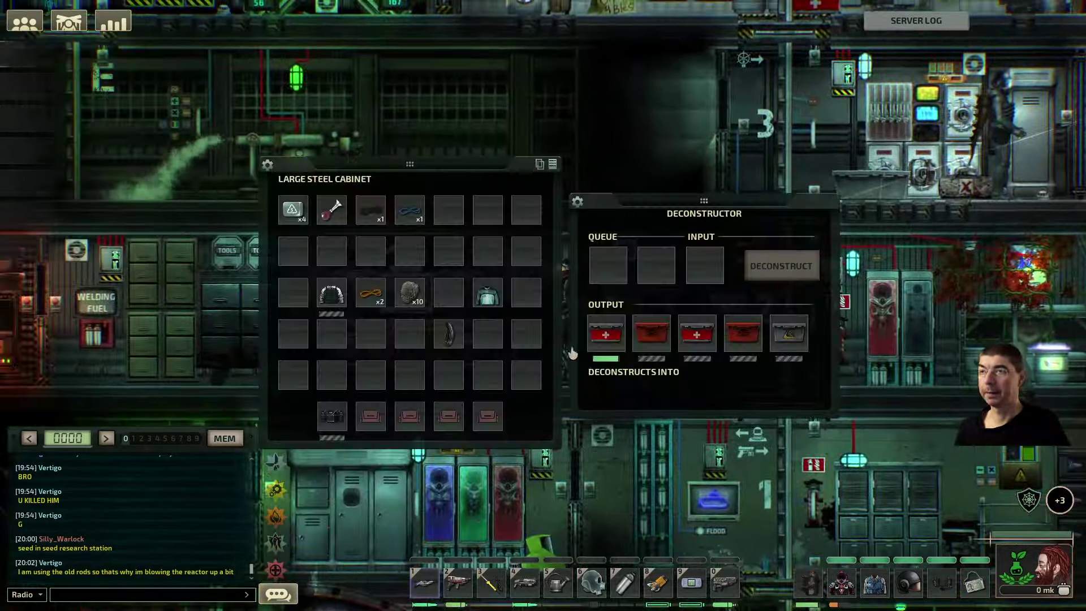
pyautogui.doubleClick(592, 582)
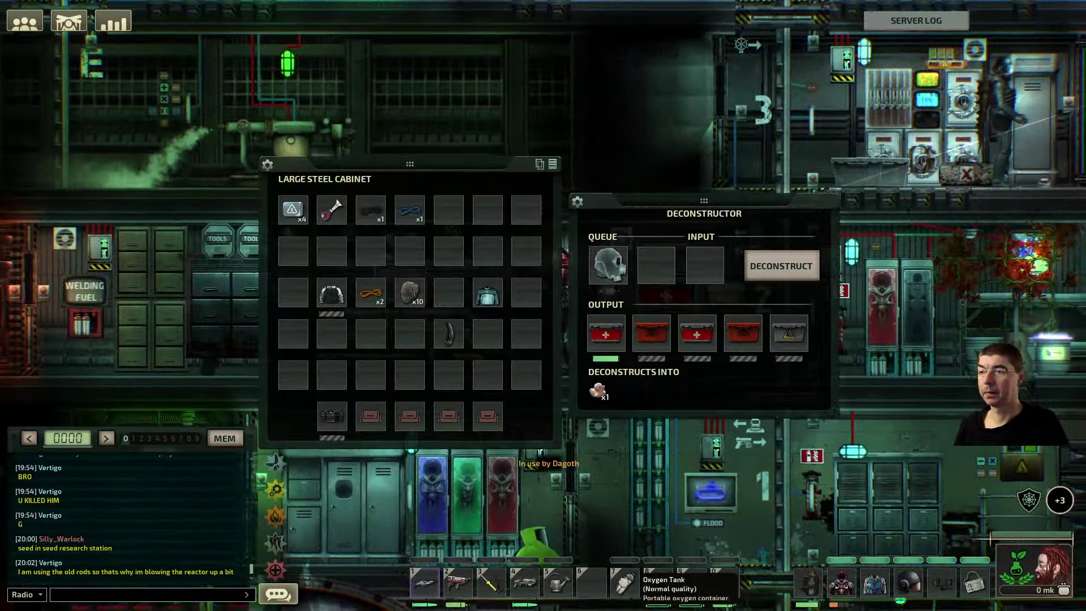
pyautogui.press('w')
# Visit the navigation terminal, then climb to deck 5 and man the periscope.
pyautogui.press('d')
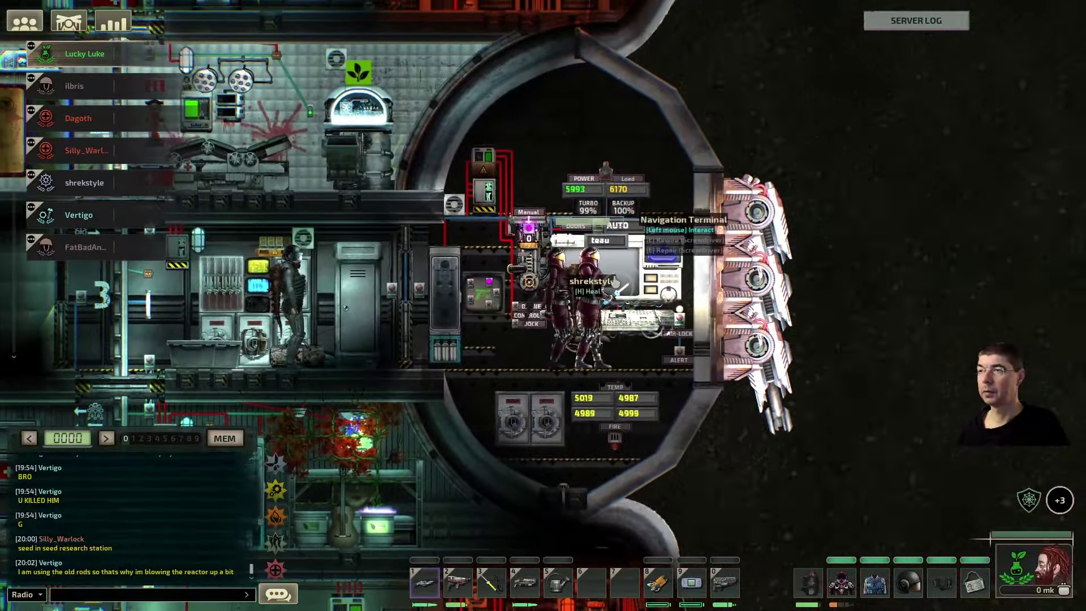
pyautogui.click(619, 285)
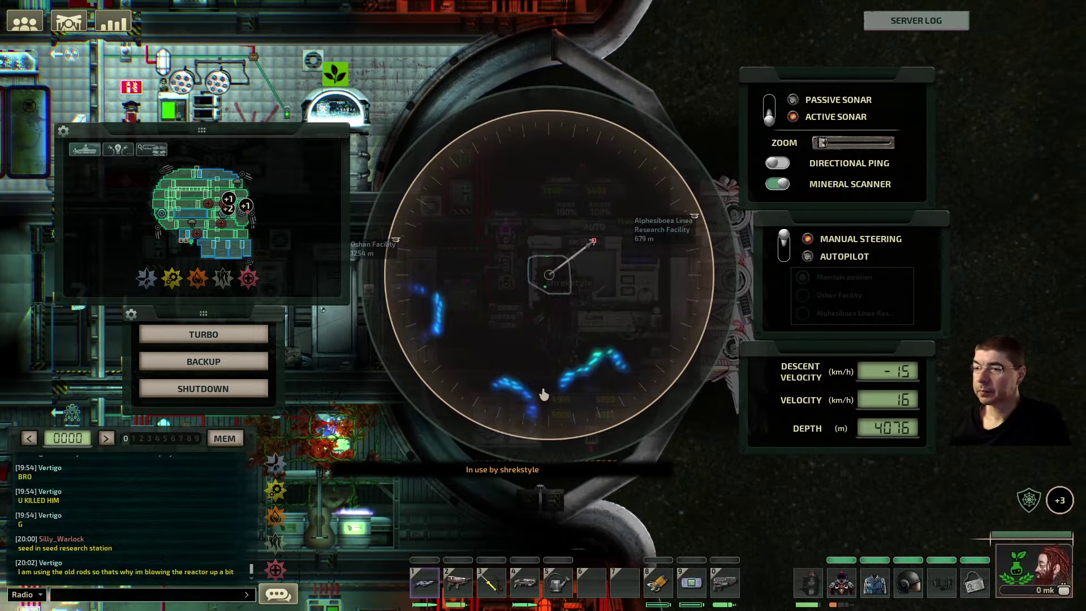
pyautogui.press('a')
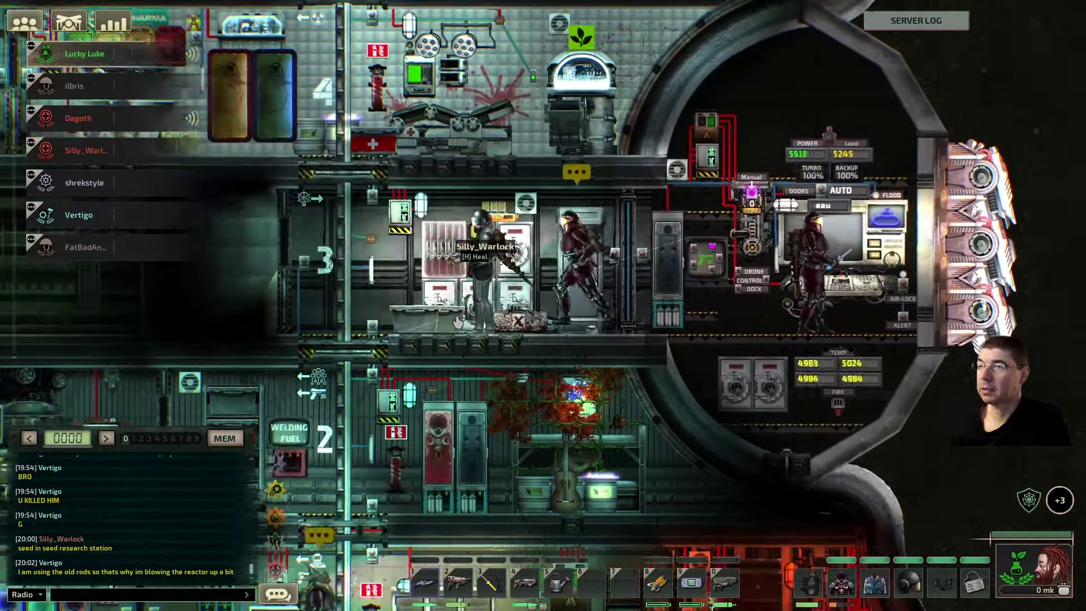
pyautogui.press('w')
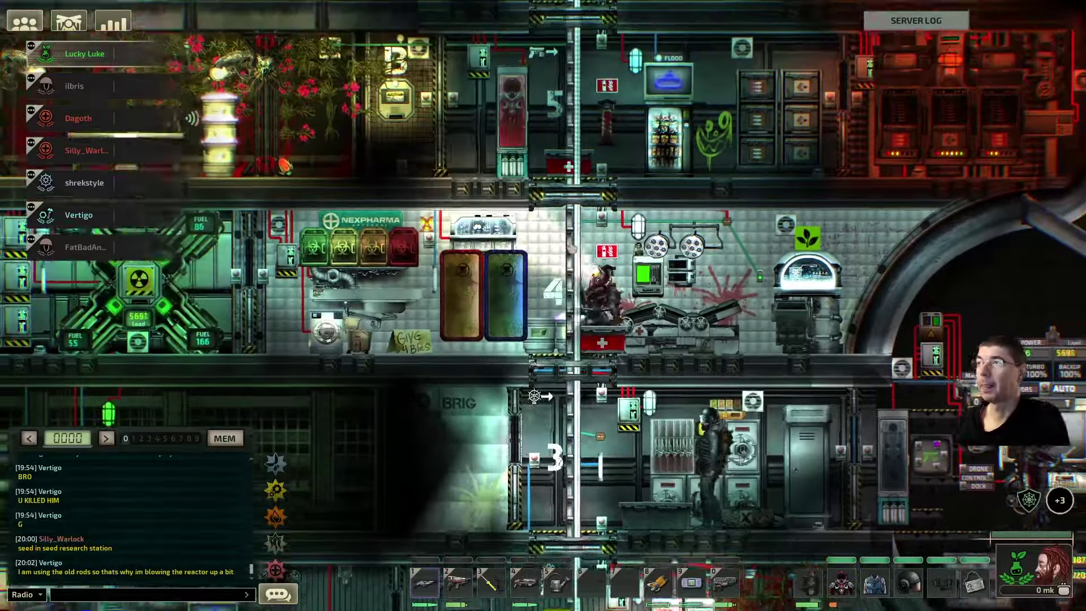
pyautogui.press('w')
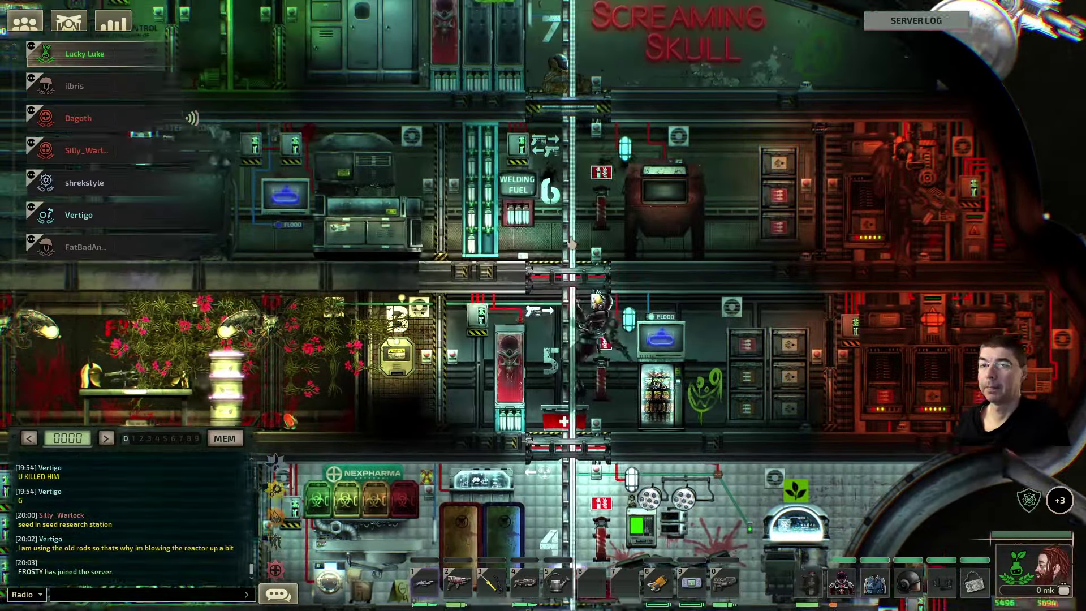
pyautogui.press('d')
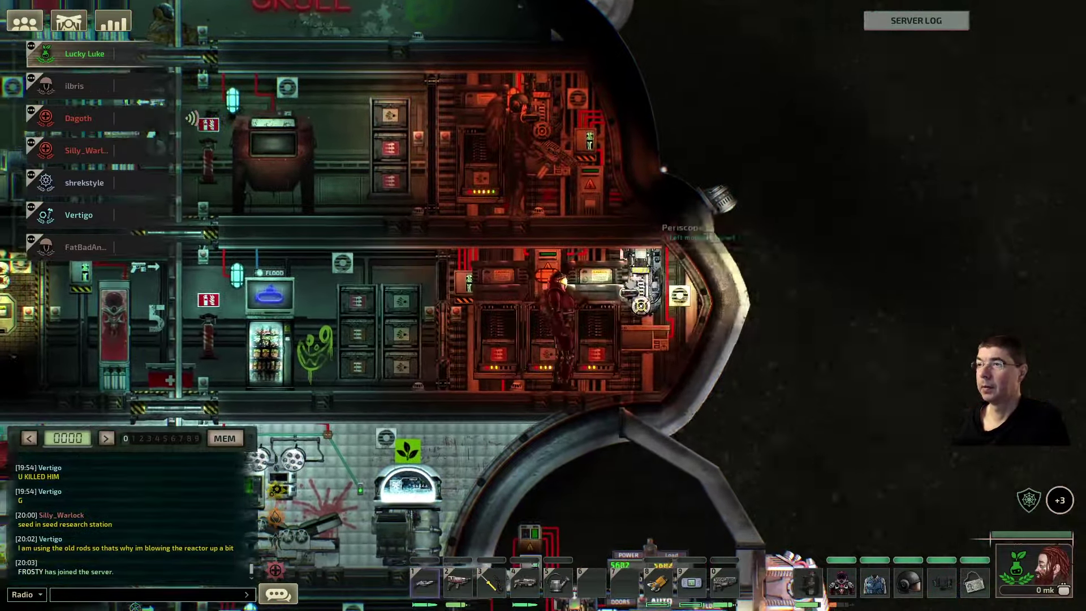
pyautogui.press('e')
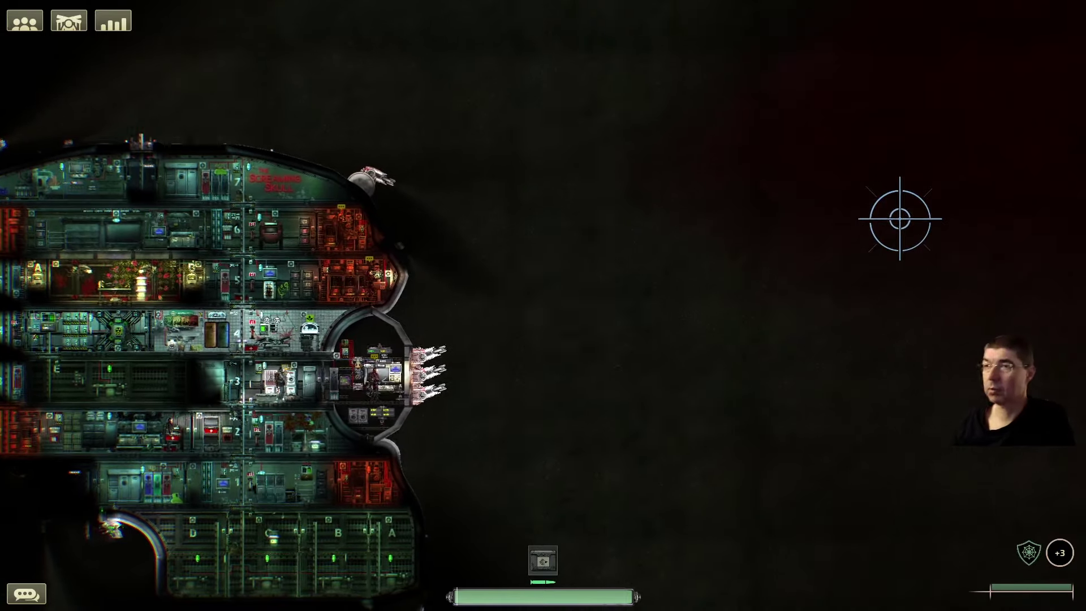
# Fire the turrets repeatedly at creatures around the hull, hitting the red creature below.
pyautogui.click(919, 129)
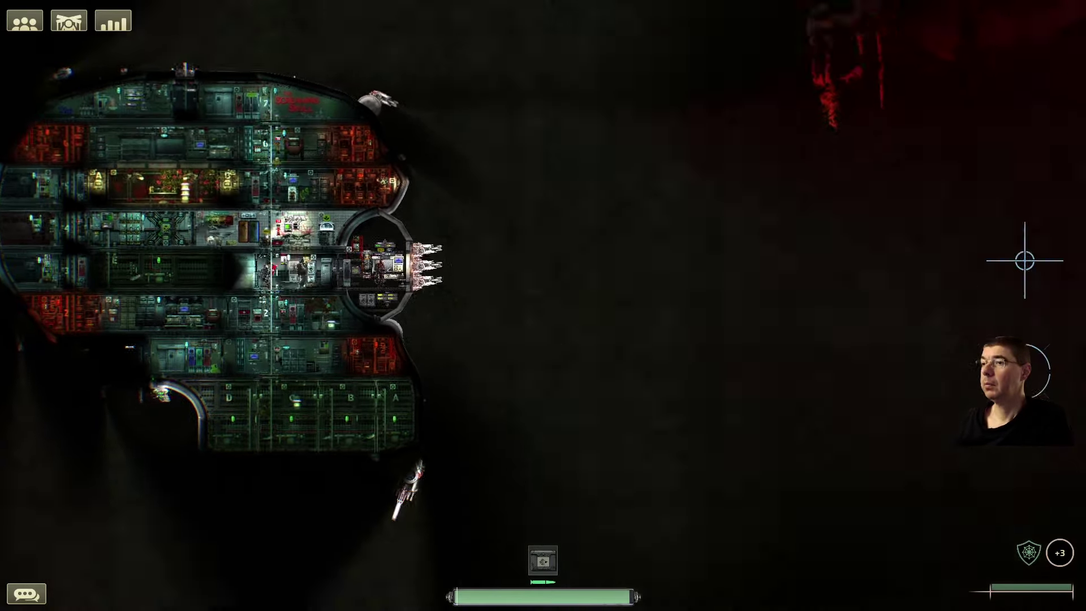
pyautogui.click(634, 553)
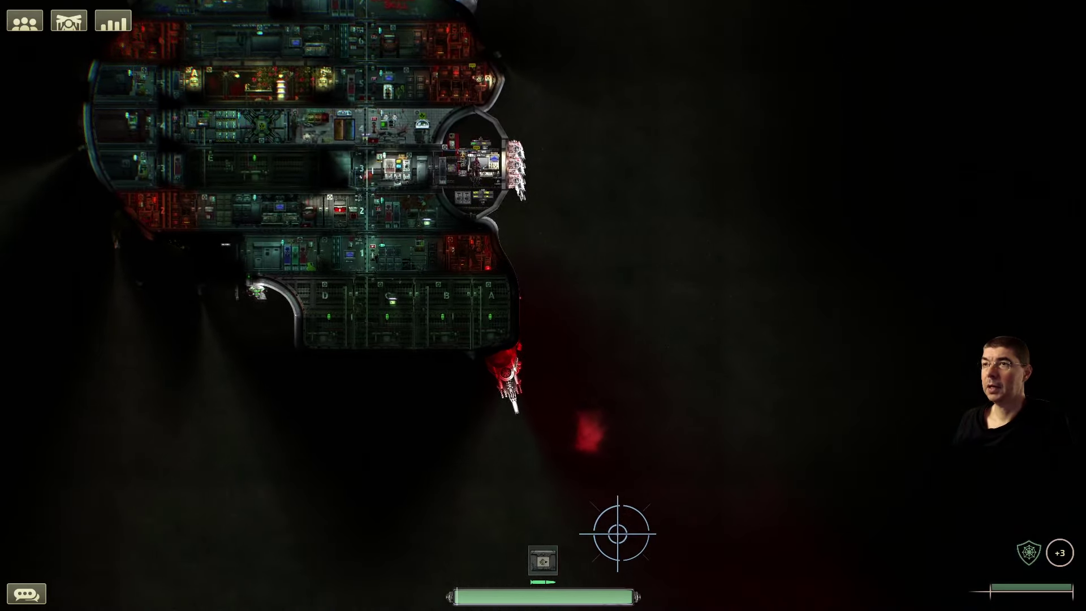
pyautogui.click(623, 528)
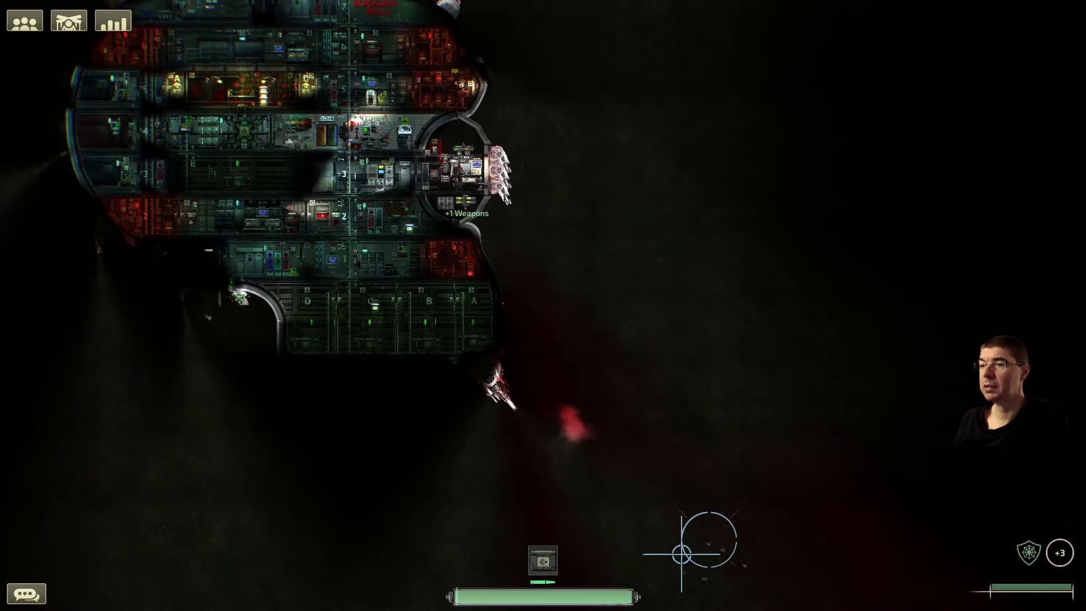
pyautogui.click(751, 554)
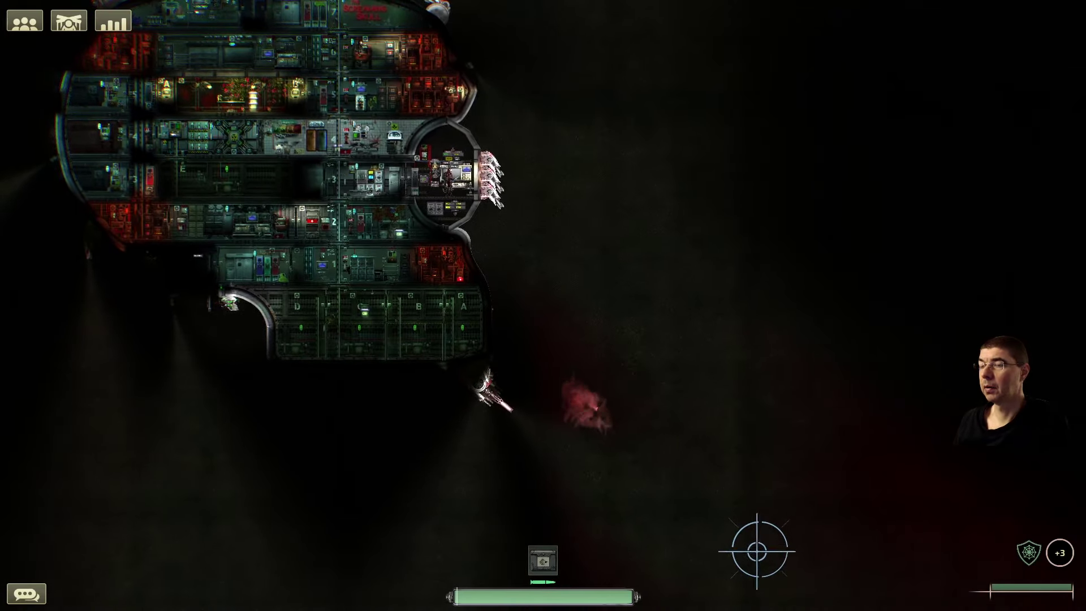
pyautogui.click(756, 551)
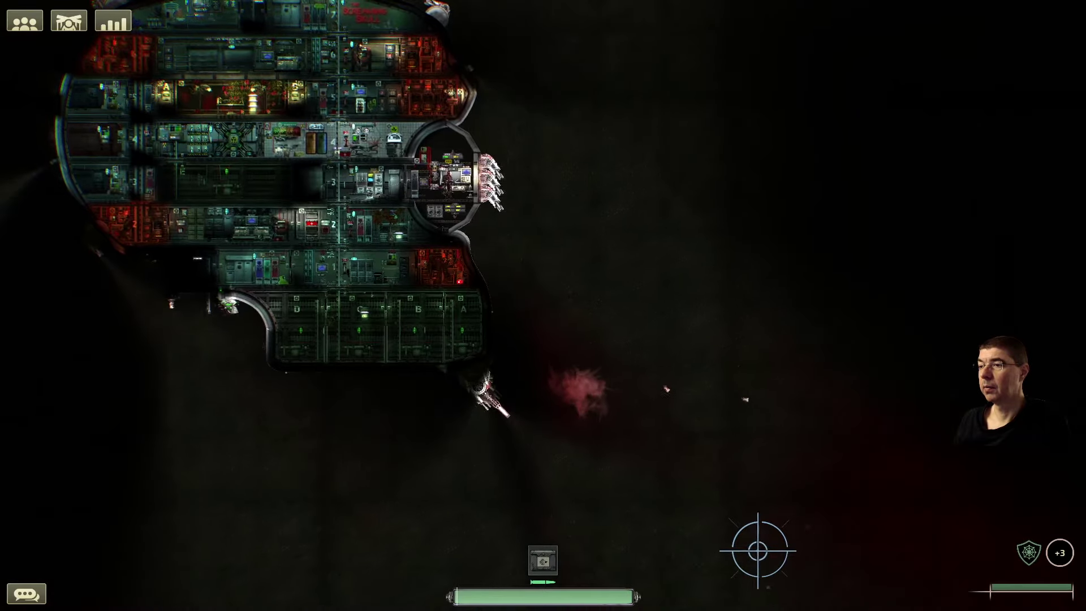
pyautogui.click(759, 552)
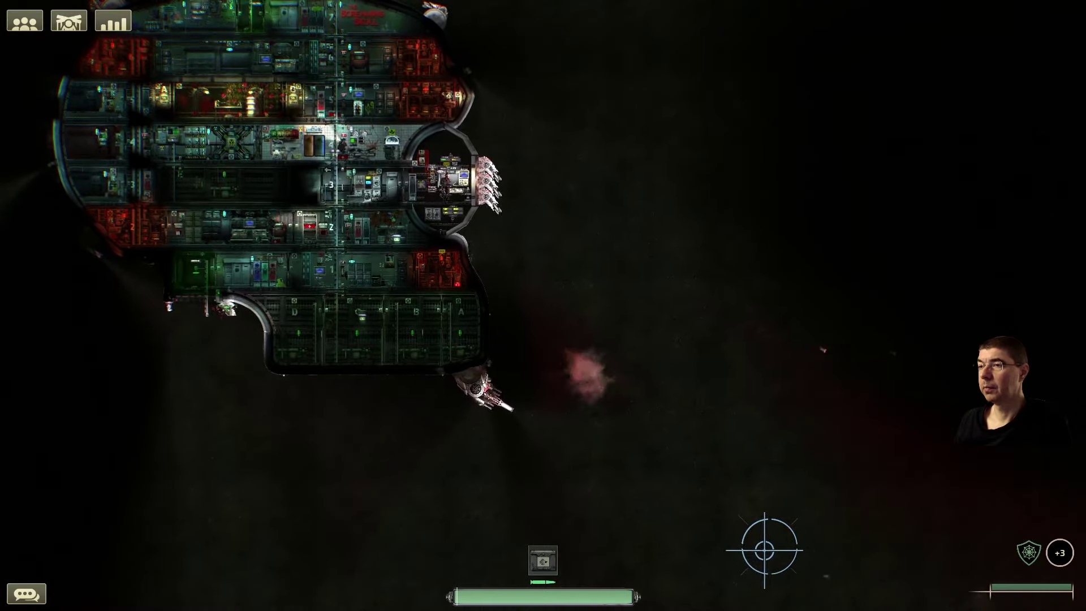
pyautogui.click(774, 544)
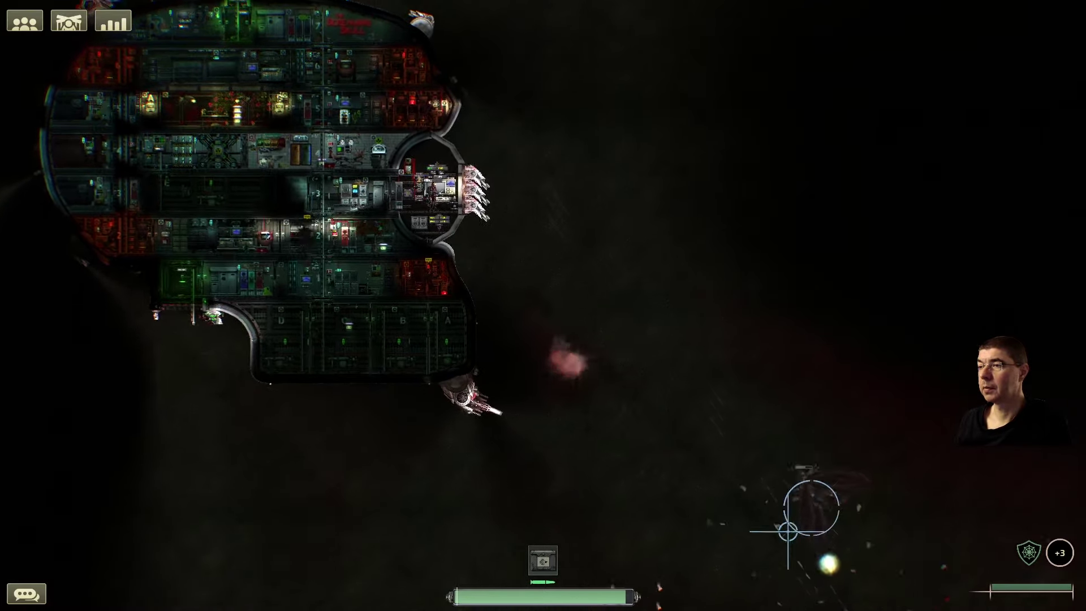
pyautogui.click(857, 467)
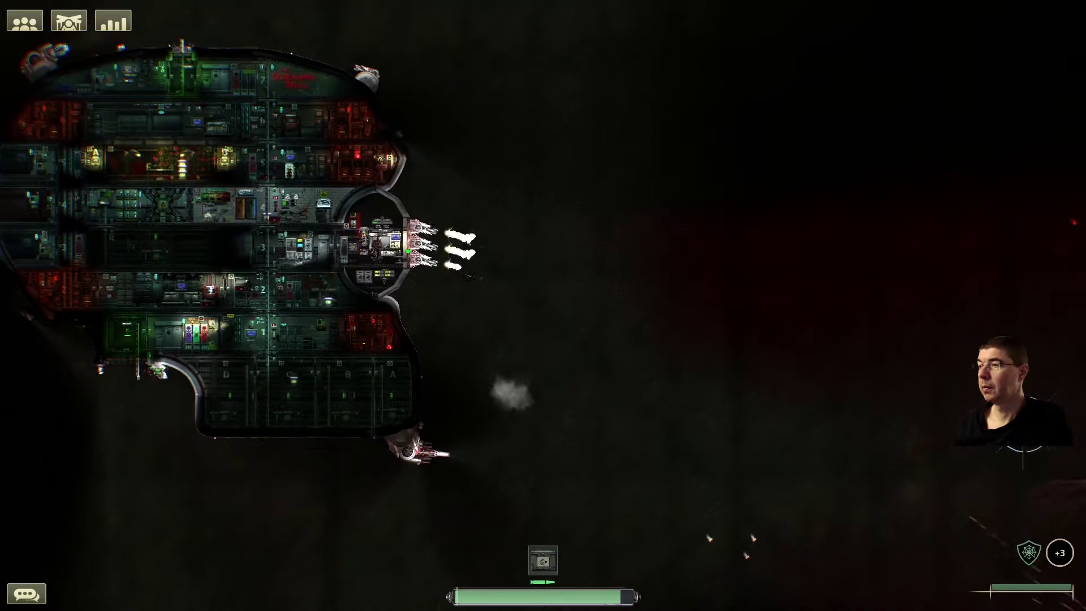
pyautogui.click(1057, 395)
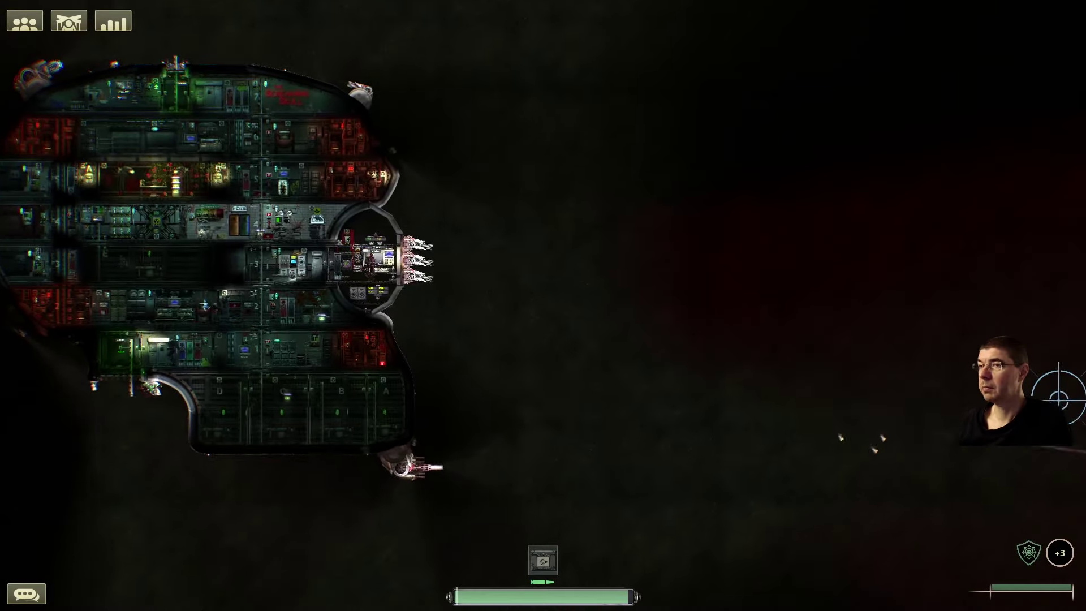
pyautogui.click(1047, 339)
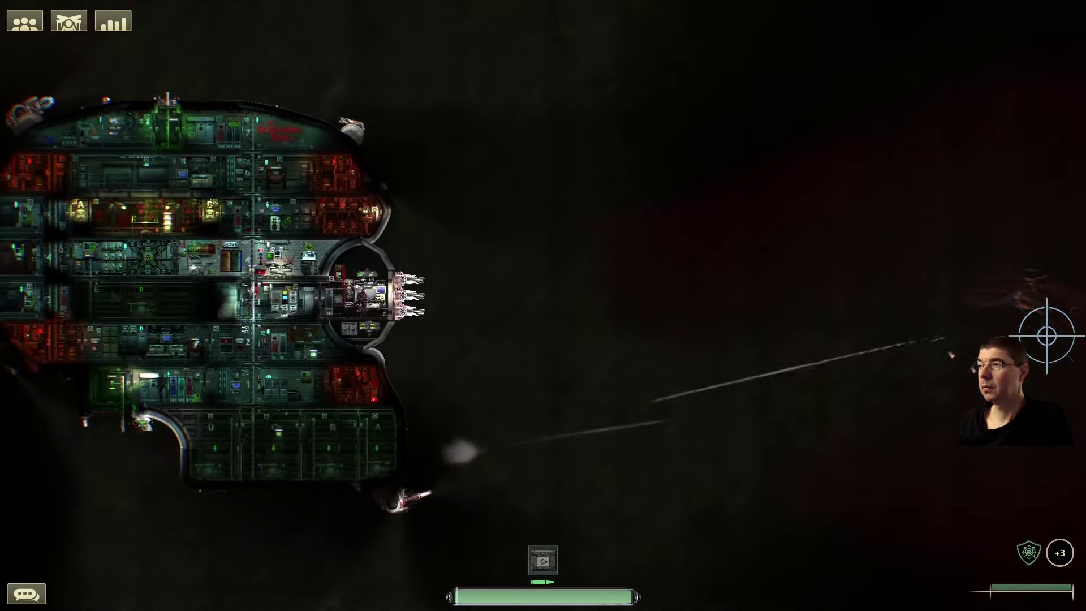
pyautogui.click(1010, 274)
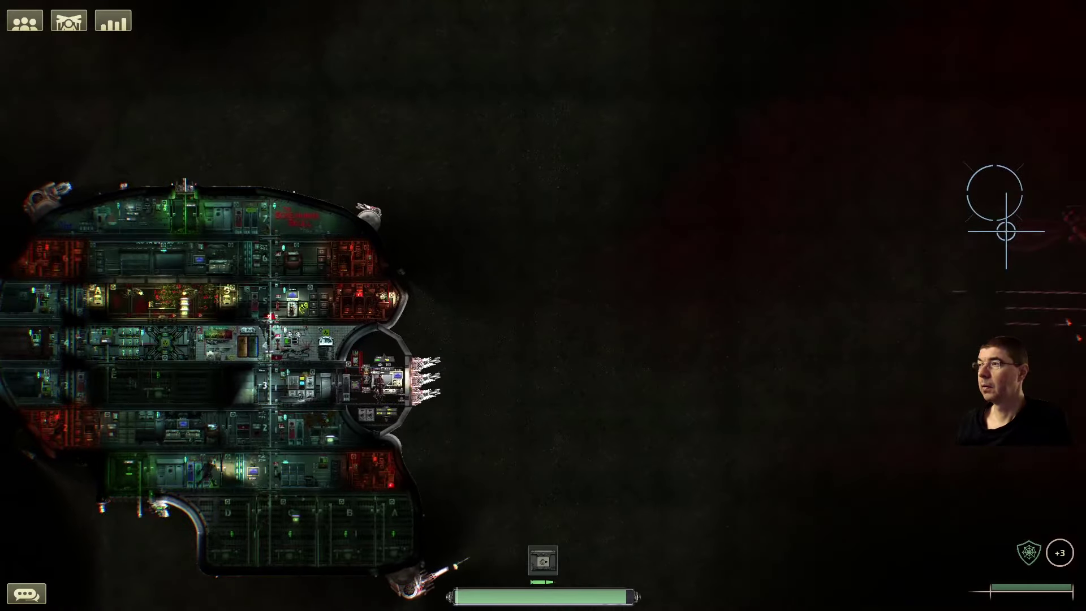
pyautogui.click(997, 204)
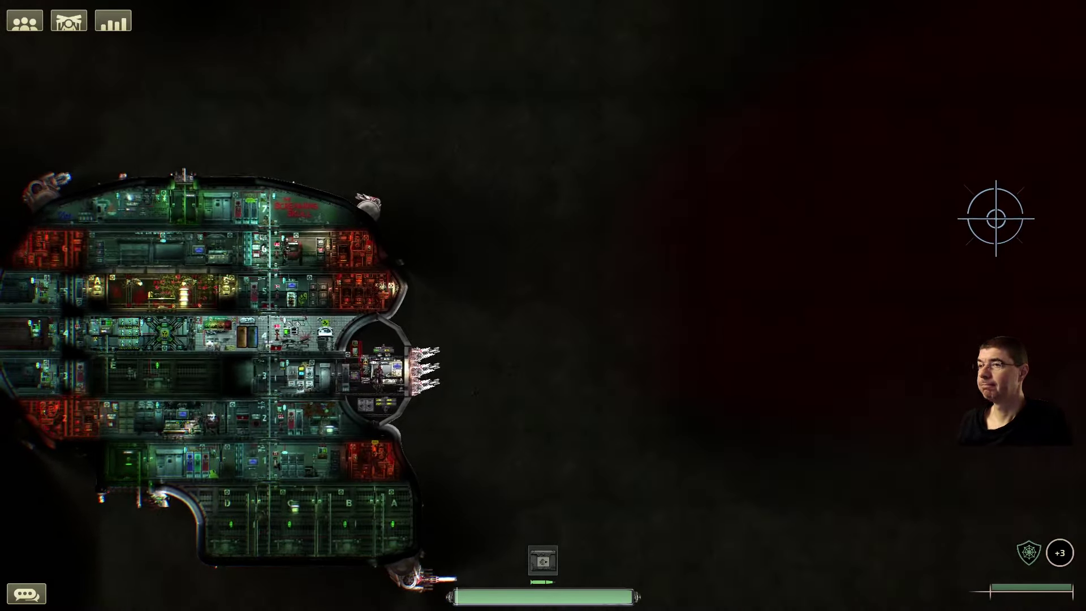
pyautogui.click(698, 145)
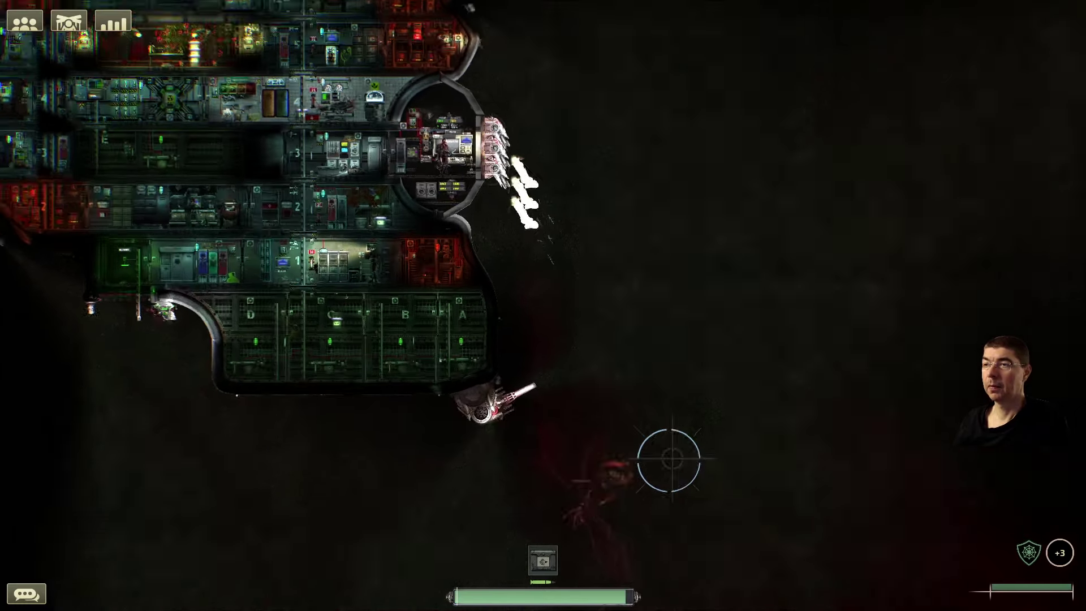
# Keep firing the turrets at the reddish creature beside the hull until it drifts off.
pyautogui.moveTo(668, 460); pyautogui.dragTo(605, 533)
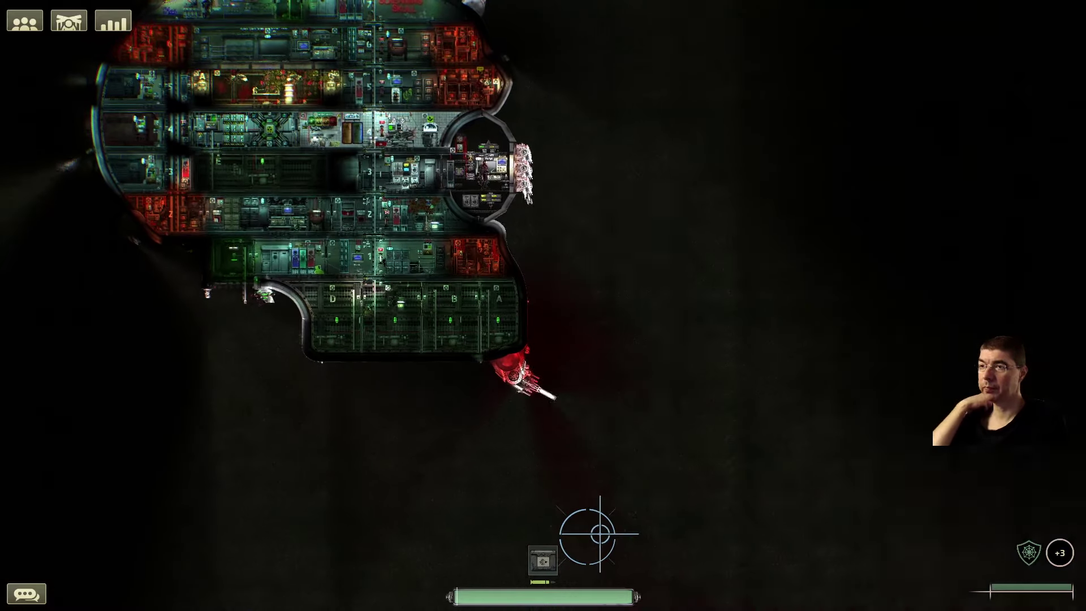
pyautogui.click(594, 530)
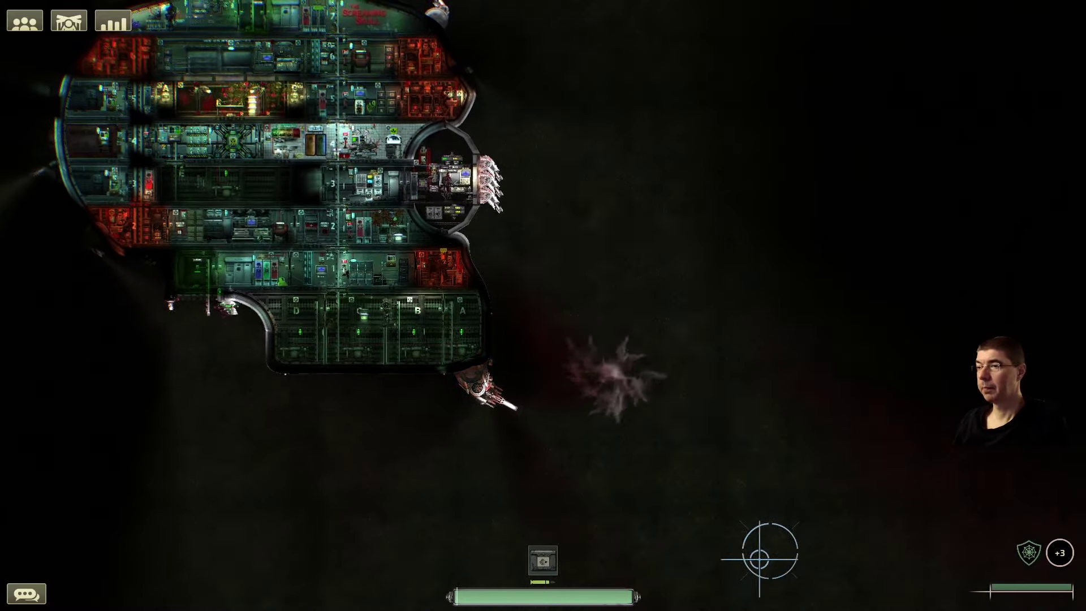
pyautogui.click(769, 552)
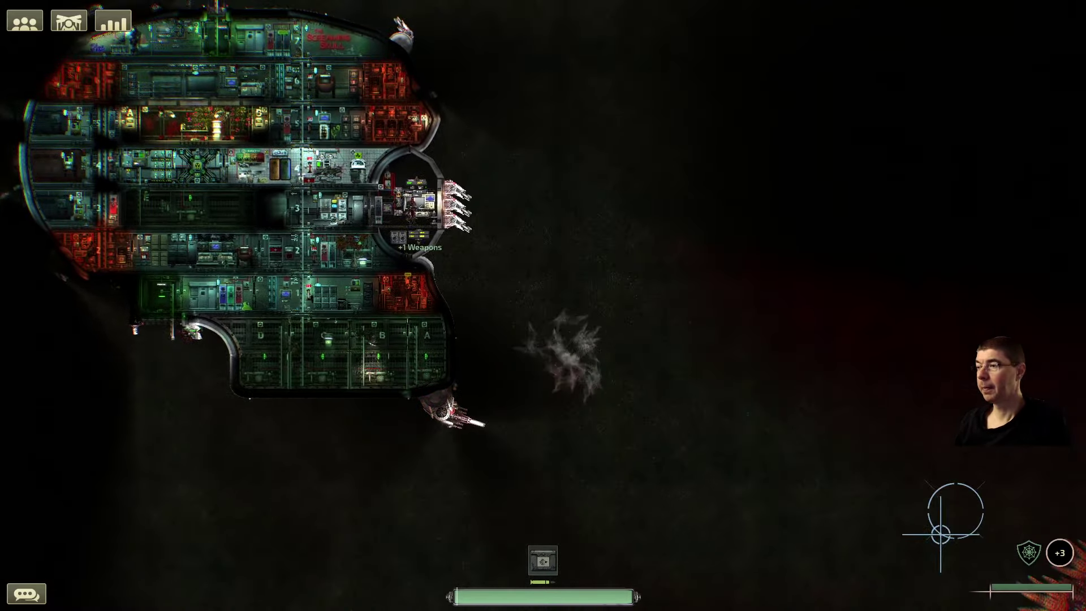
pyautogui.click(1004, 484)
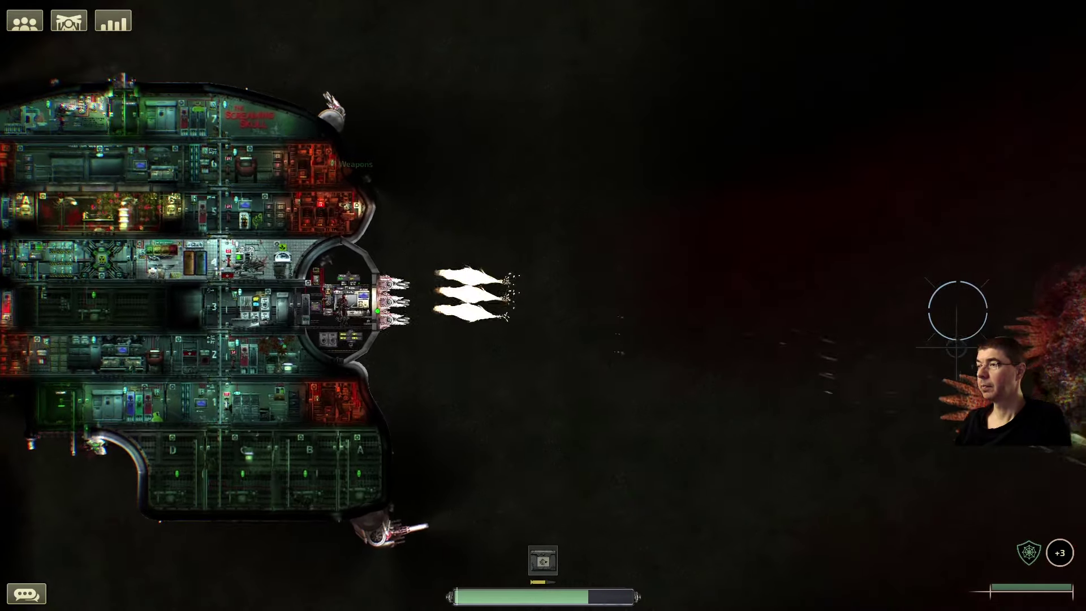
pyautogui.click(957, 310)
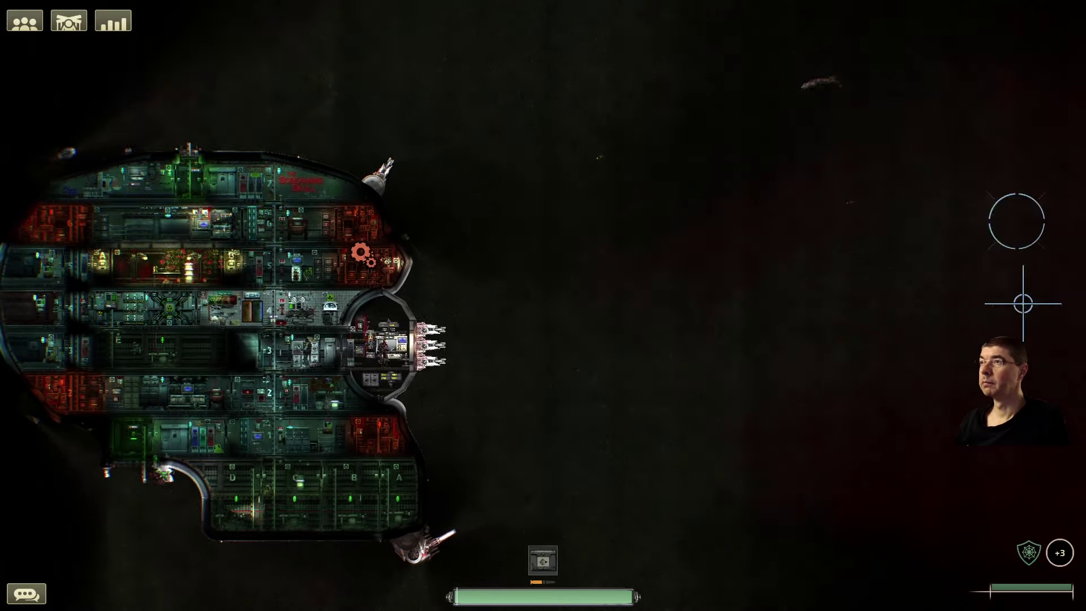
# Shoot the creatures above and beside the hull, blowing the attacker apart.
pyautogui.click(660, 124)
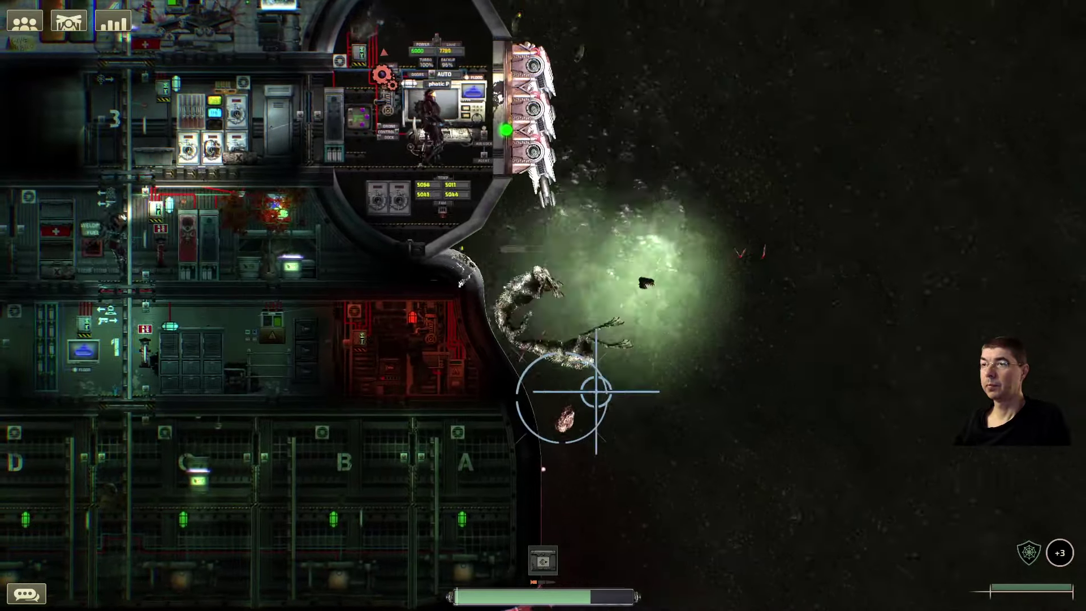
pyautogui.click(557, 400)
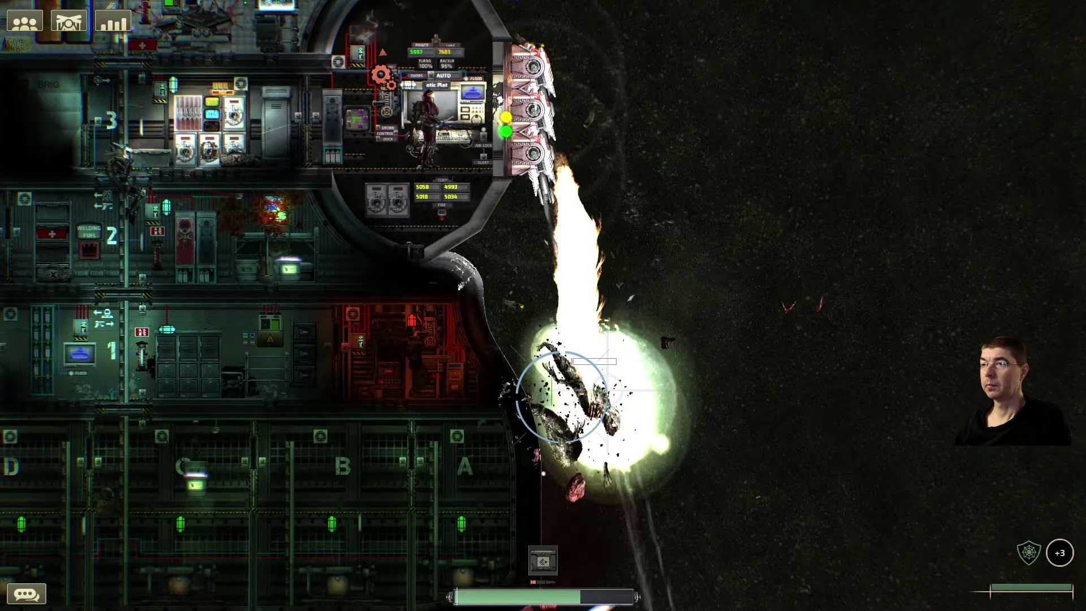
pyautogui.scroll(-3, 567, 399)
pyautogui.scroll(-2, 905, 368)
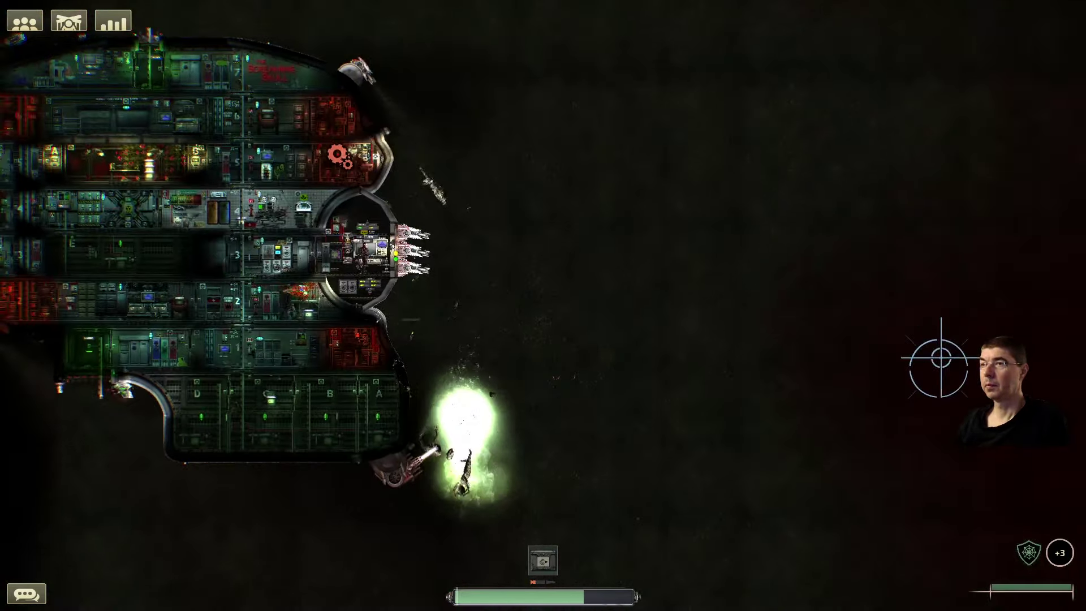
pyautogui.scroll(3, 951, 332)
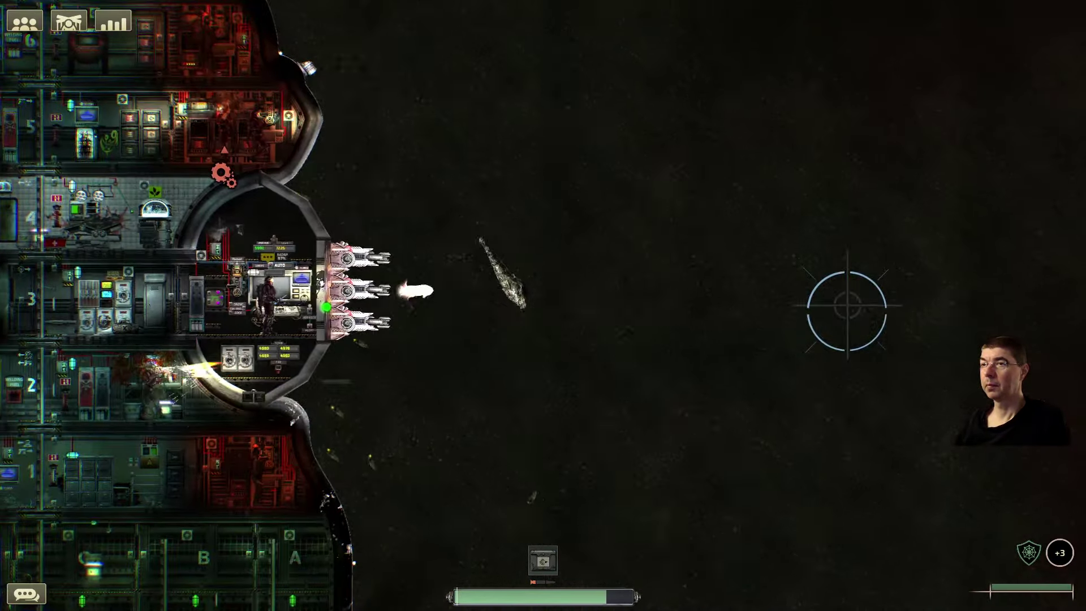
pyautogui.scroll(-2, 883, 309)
pyautogui.scroll(-2, 976, 312)
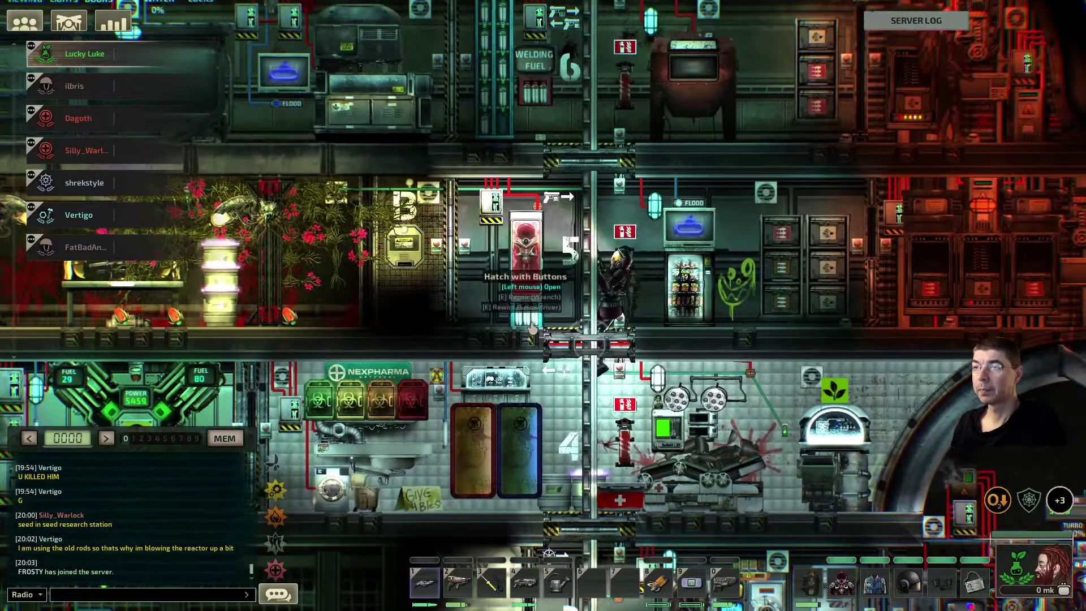
# Check the oxygen tank shelf storage beside the ladder.
pyautogui.press('a')
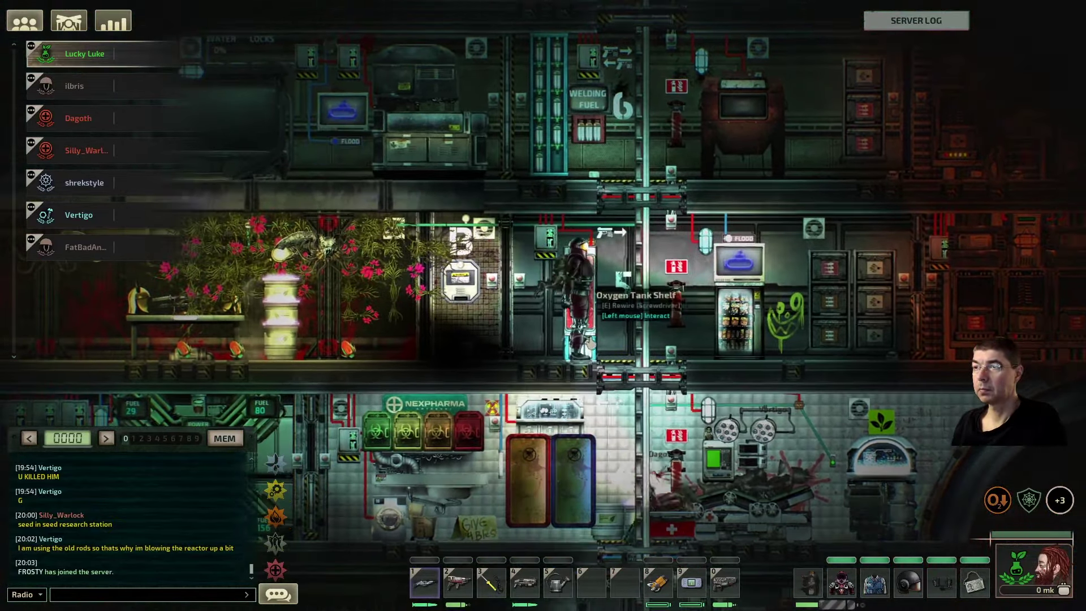
pyautogui.click(590, 345)
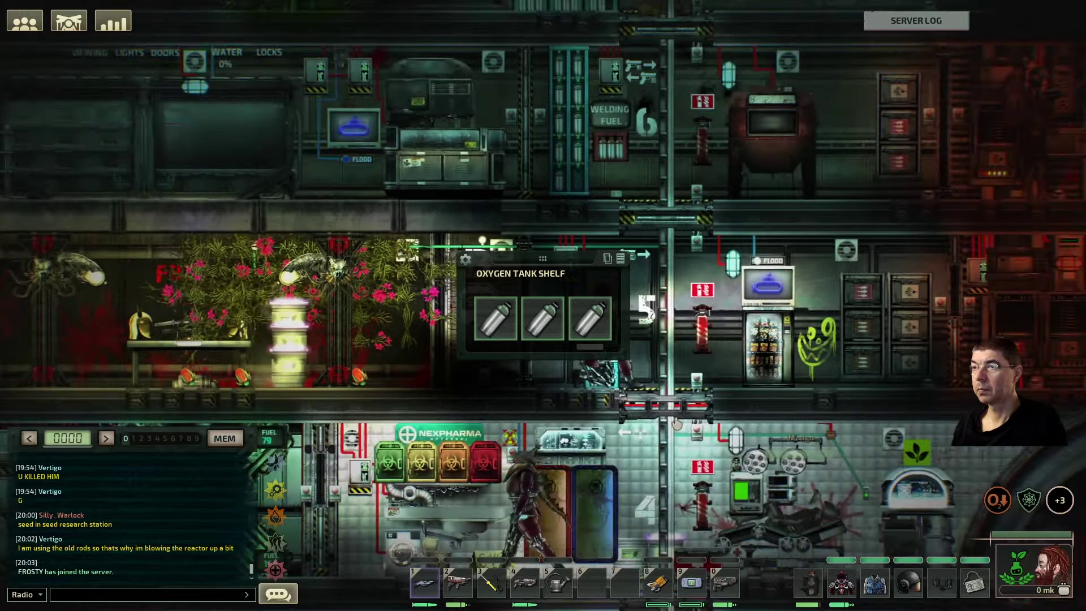
pyautogui.press('d')
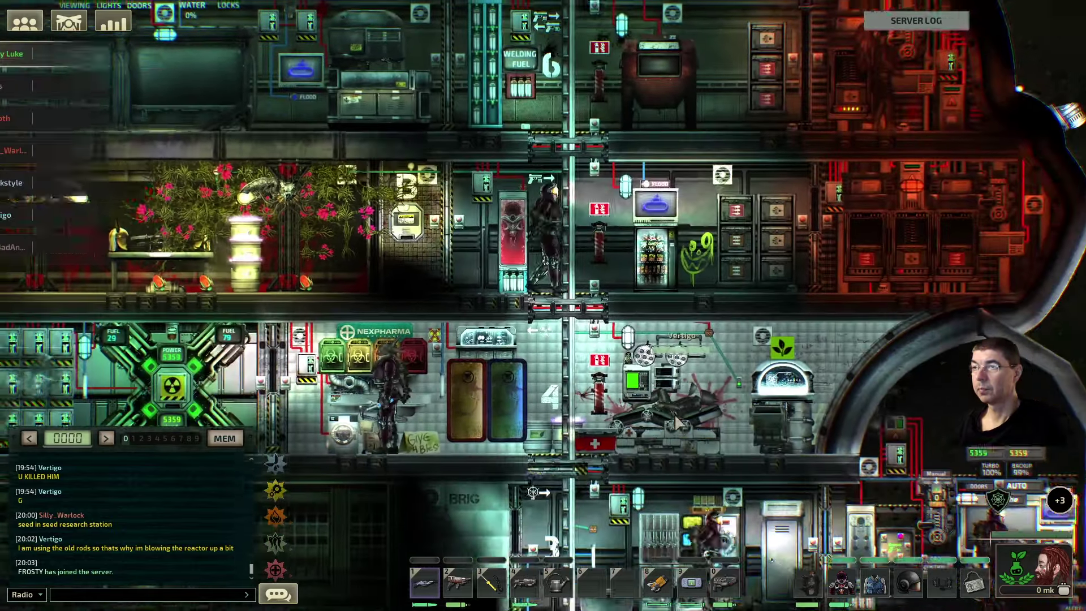
# Descend to deck 2 and man the periscope controlling the hull turret.
pyautogui.press('s')
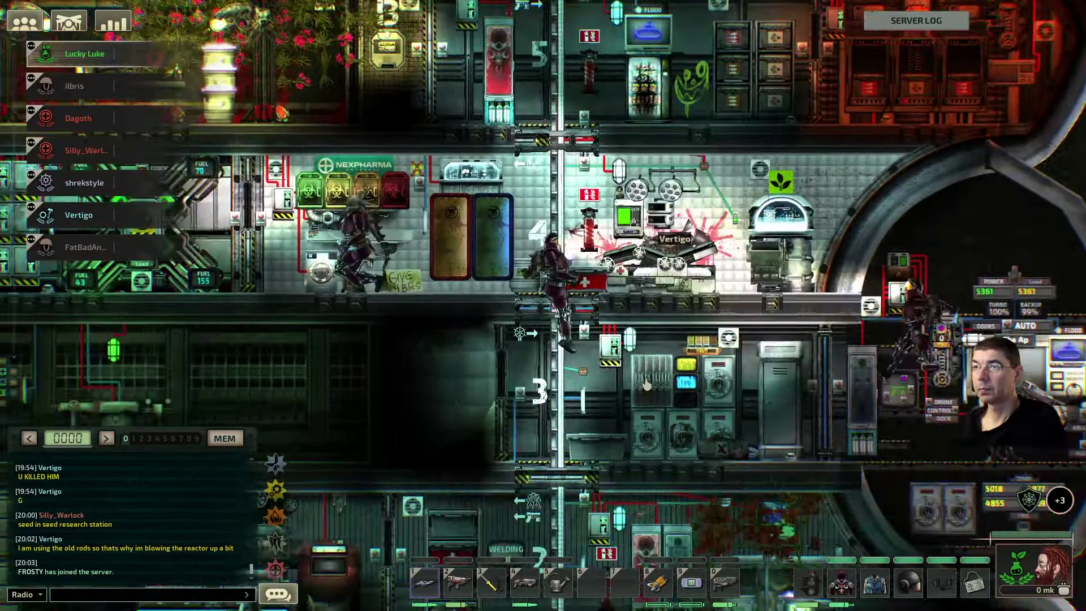
pyautogui.press('s')
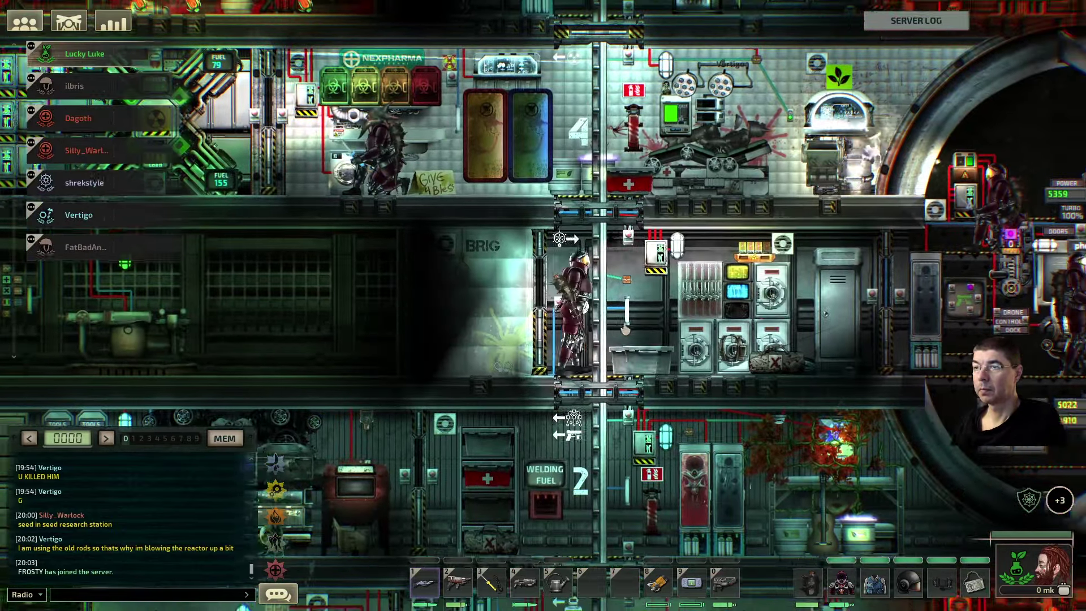
pyautogui.press('a')
pyautogui.press('a')
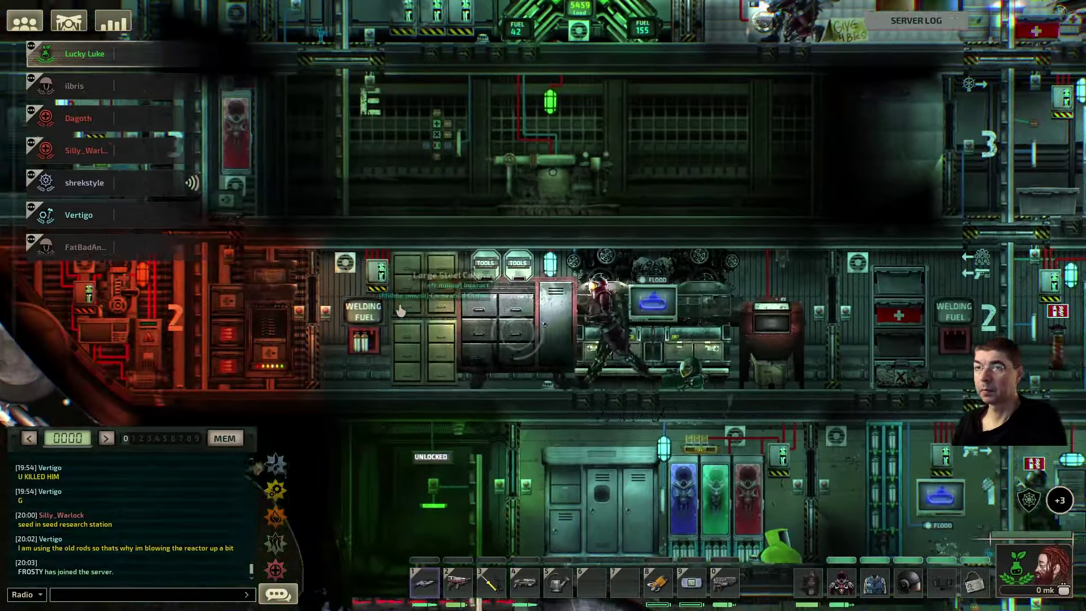
pyautogui.press('a')
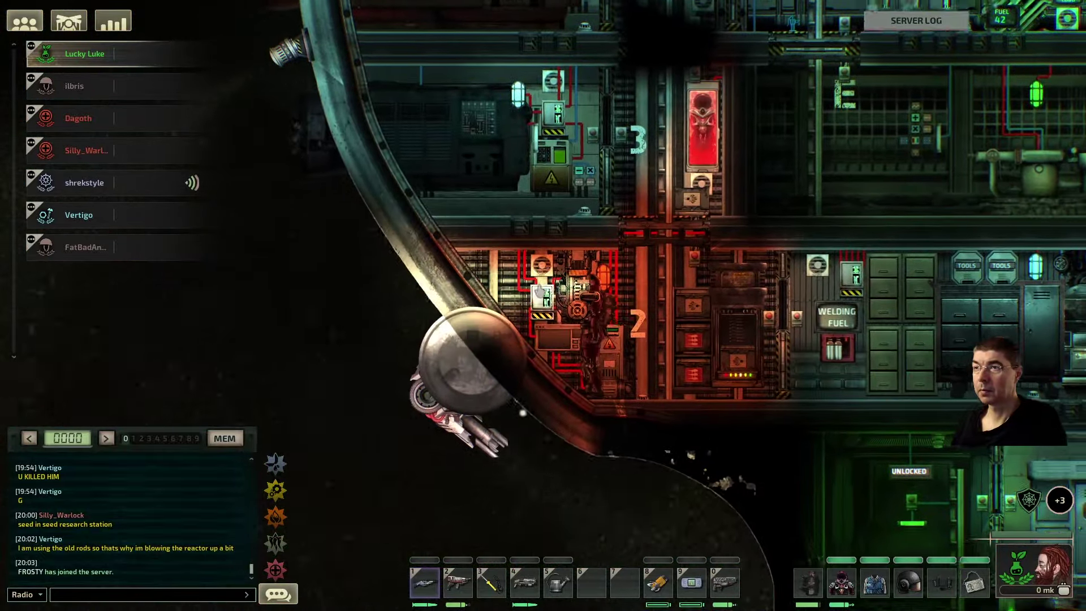
pyautogui.press('e')
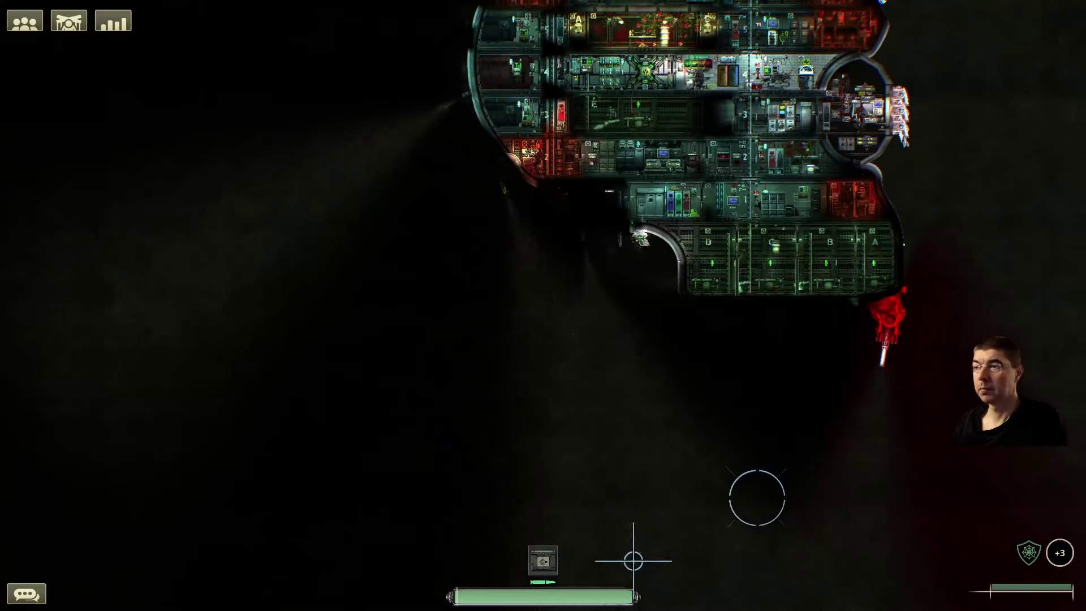
# Fire the turret five times at the creature approaching below the hull.
pyautogui.click(738, 567)
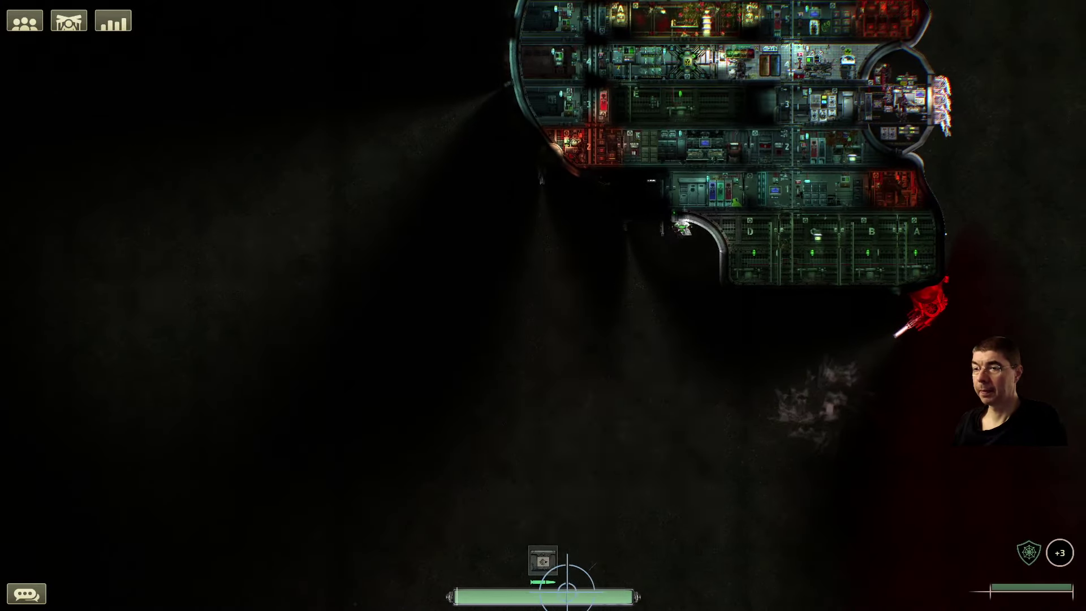
pyautogui.click(492, 587)
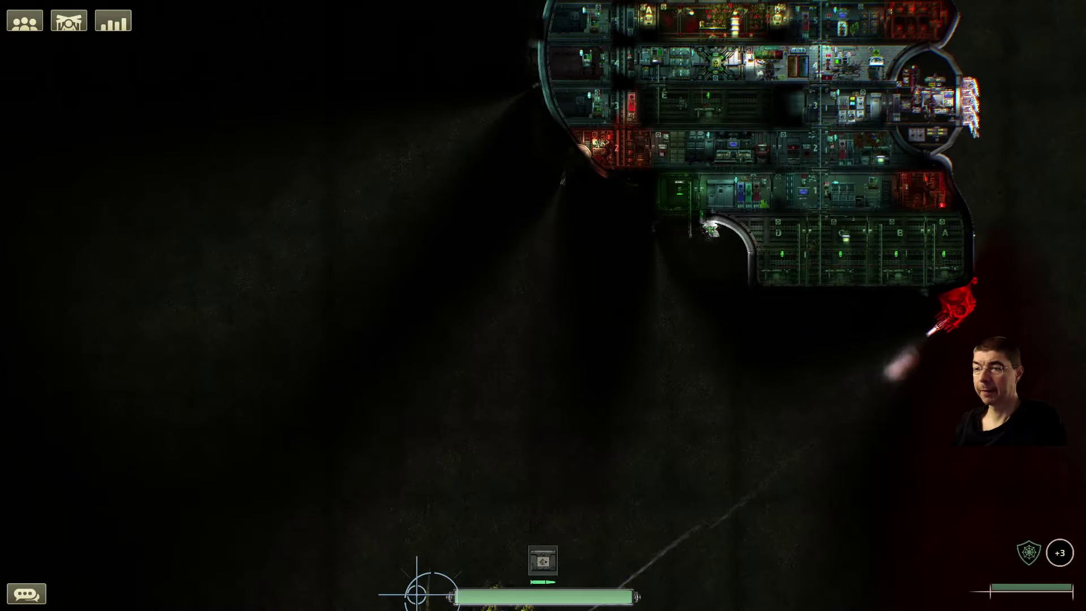
pyautogui.click(484, 593)
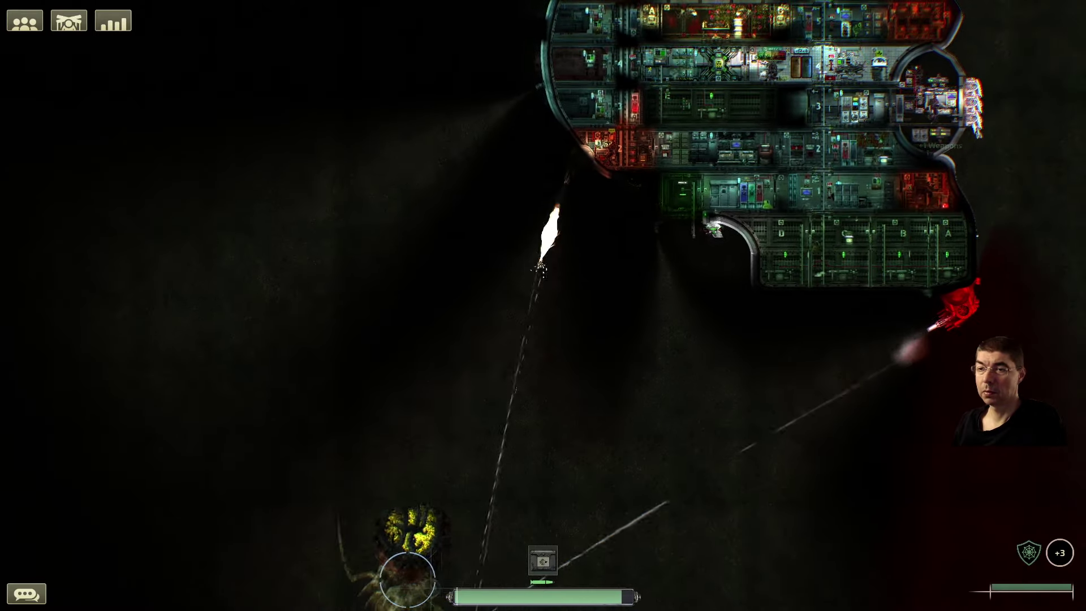
pyautogui.click(390, 557)
pyautogui.click(371, 537)
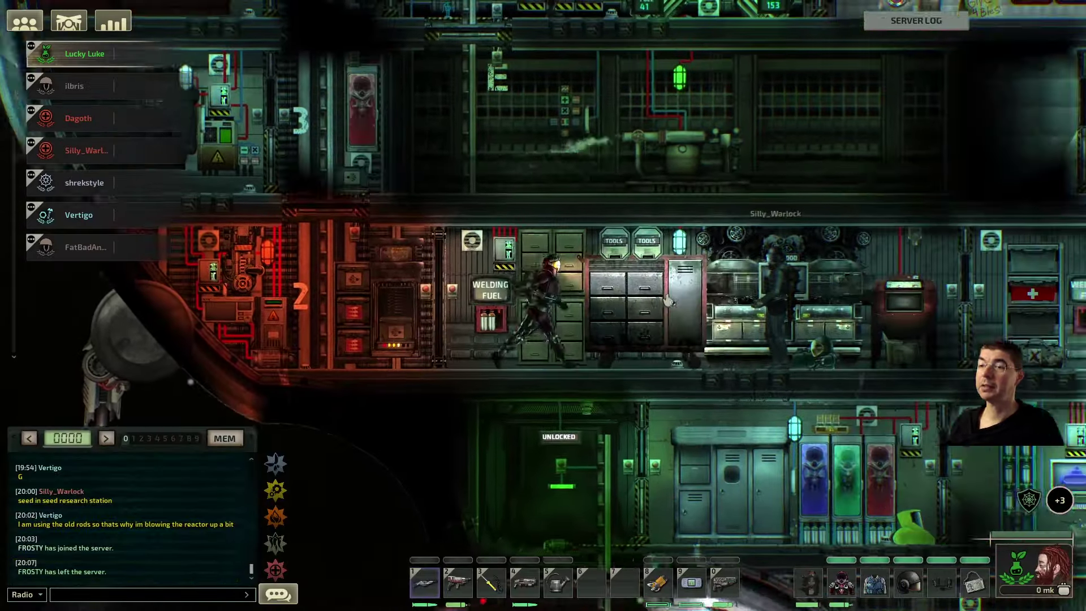
# Walk right along deck 2 past the crewmate, then head back left toward the fabricator.
pyautogui.press('d')
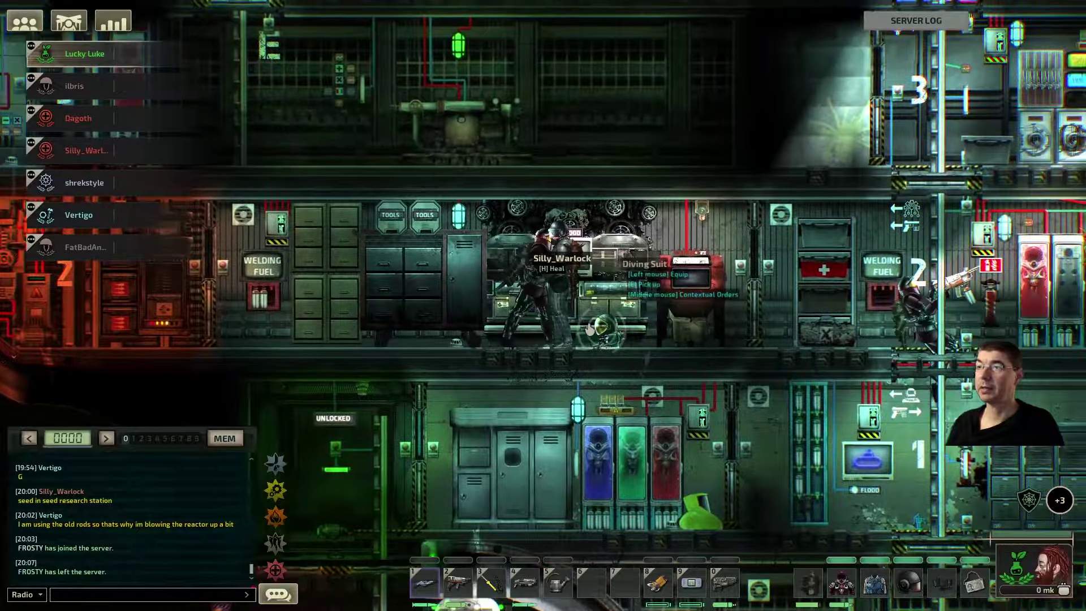
pyautogui.press('d')
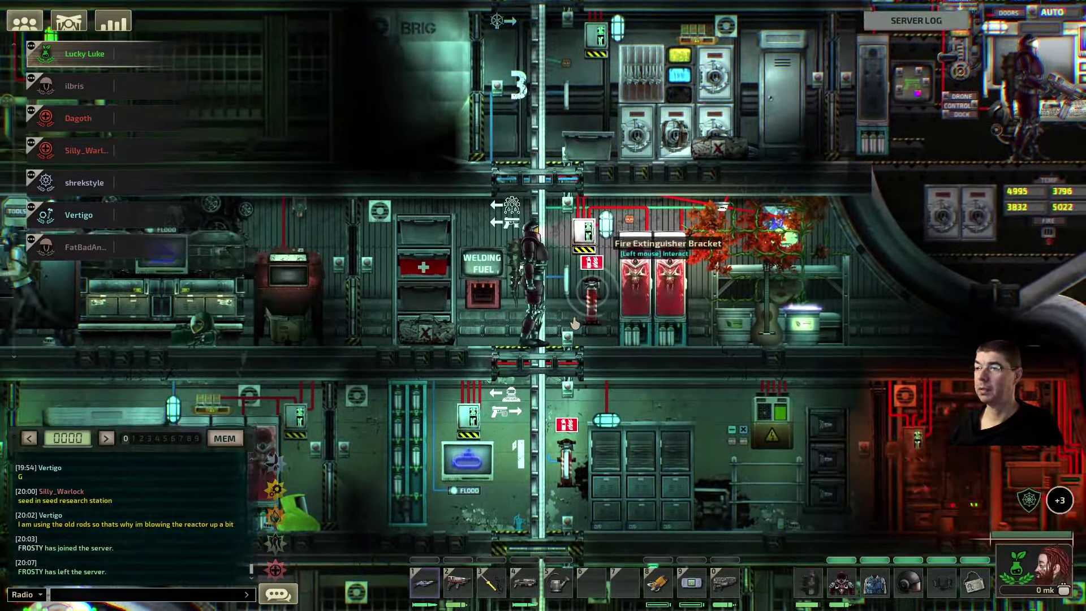
pyautogui.press('a')
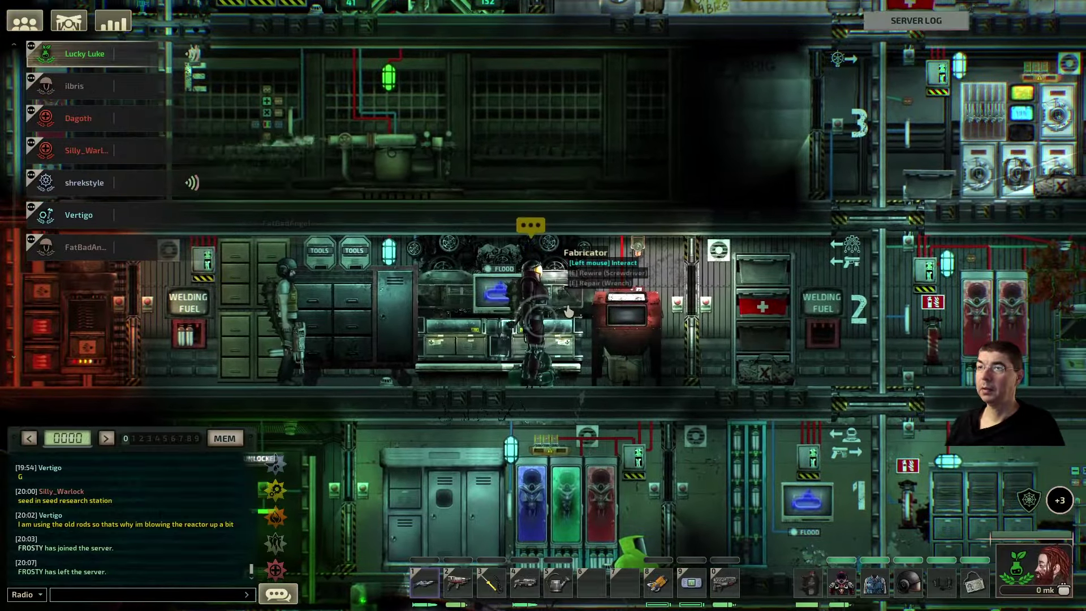
# Check the fabricator and steel cabinet, walk toward the ladder, and dismiss the round summary.
pyautogui.click(568, 314)
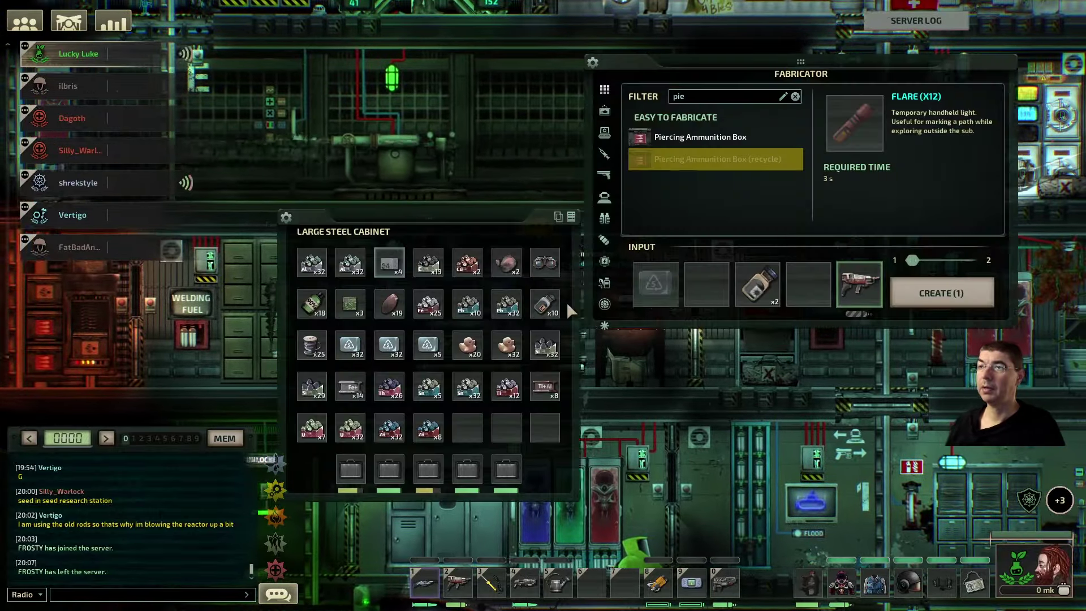
pyautogui.press('Escape')
pyautogui.click(490, 339)
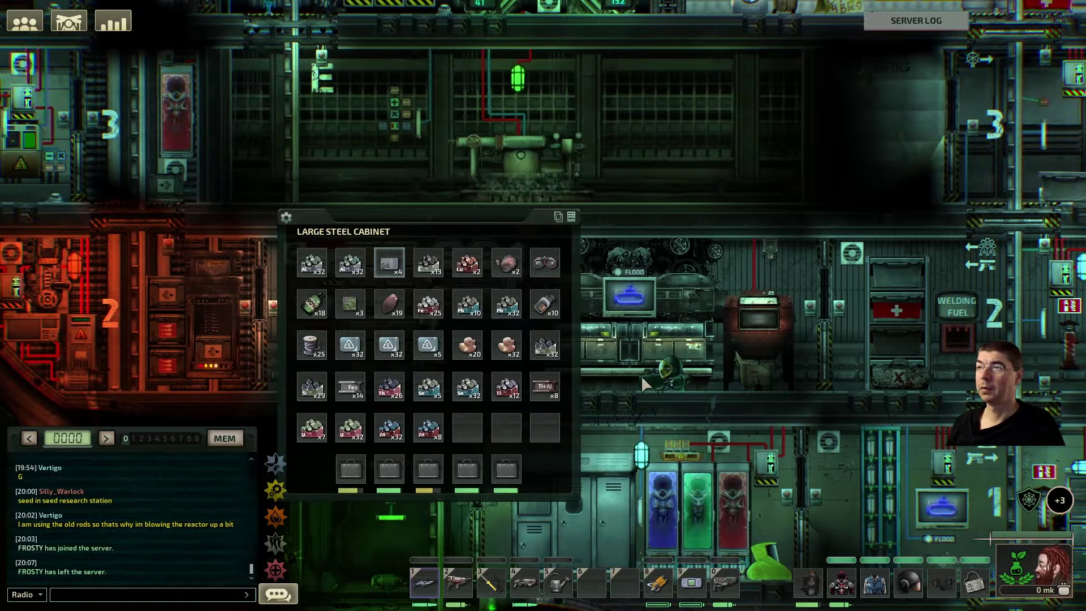
pyautogui.press('e')
pyautogui.press('d')
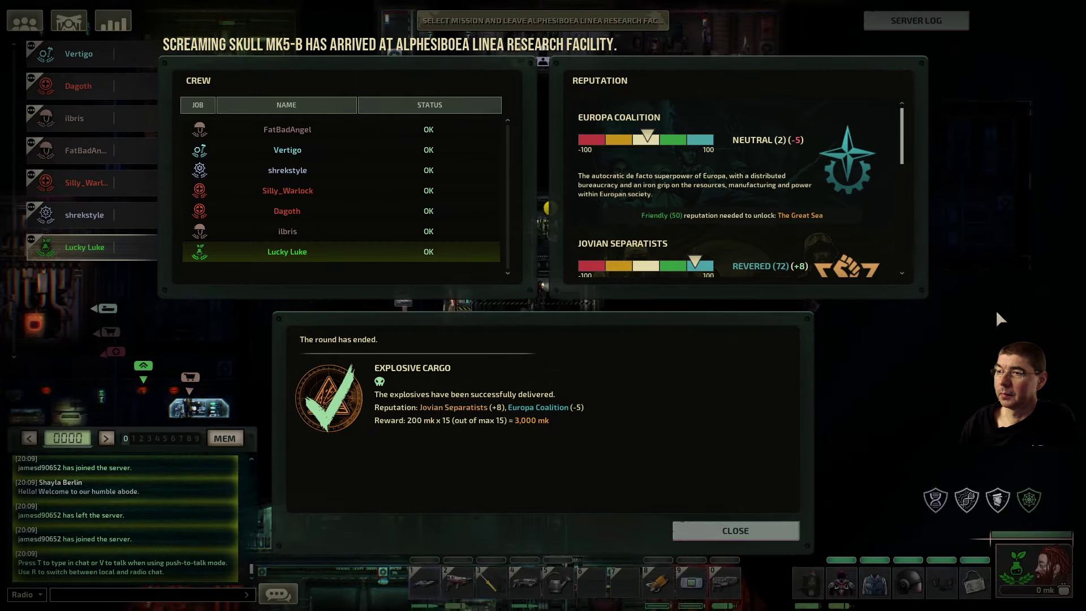
pyautogui.click(708, 530)
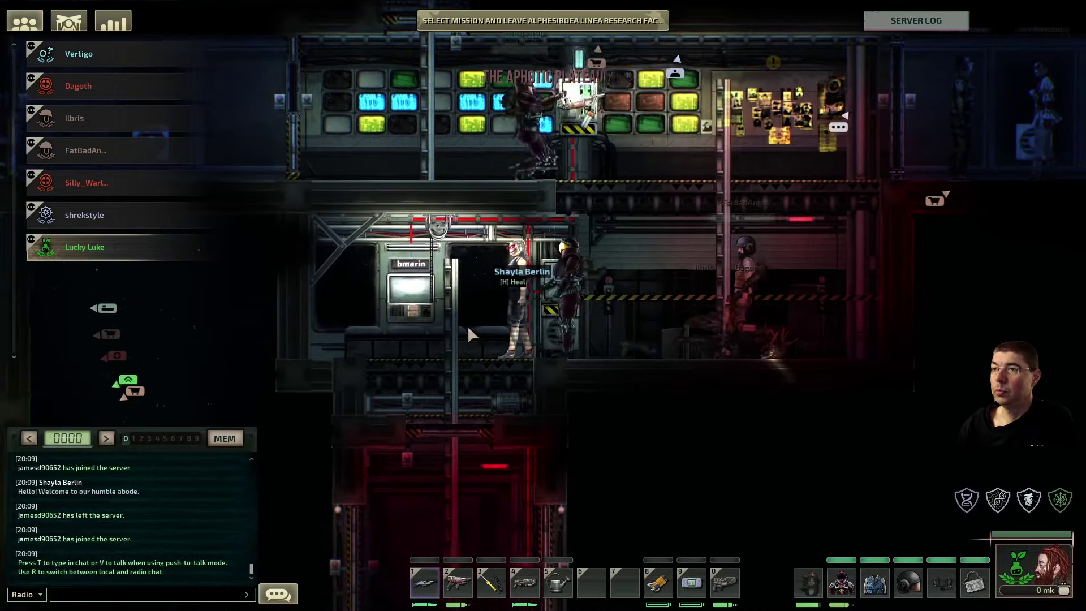
# Climb down the ladder shaft deck by deck to deck 3, then back up toward deck 4.
pyautogui.press('a')
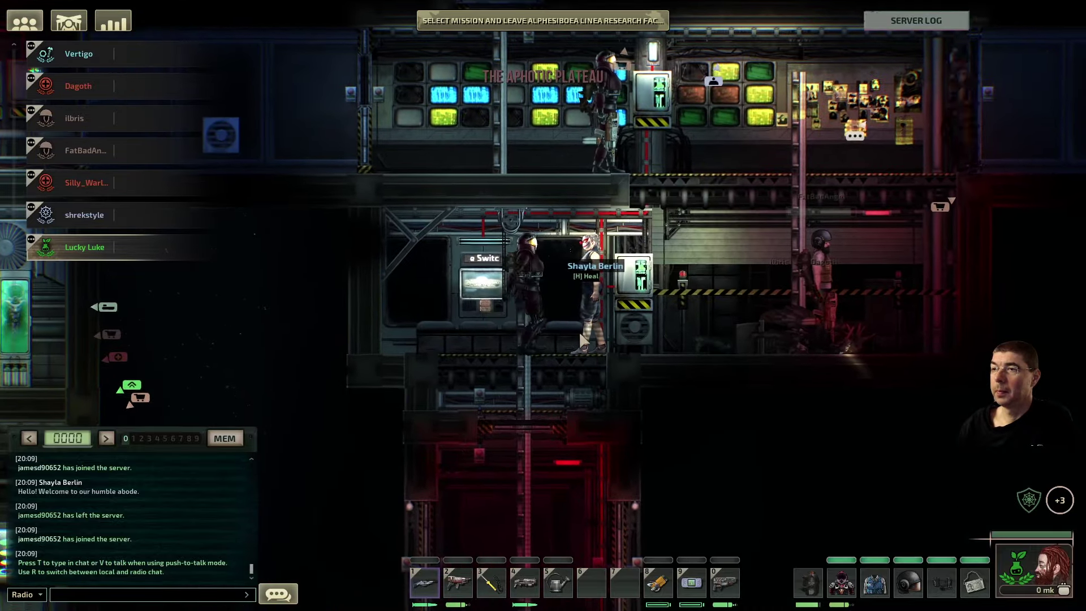
pyautogui.press('s')
pyautogui.press('s')
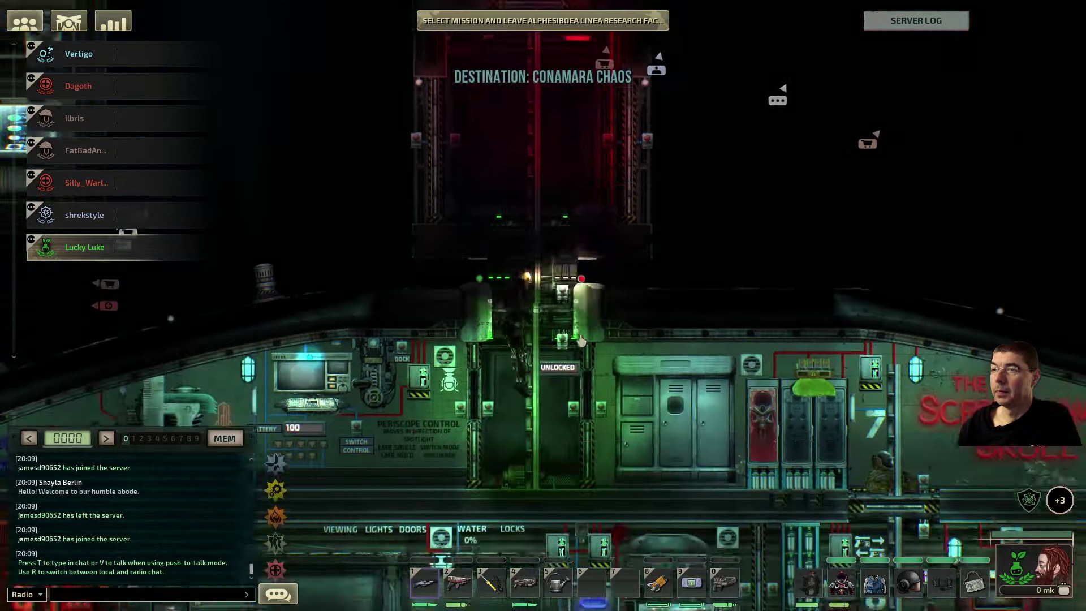
pyautogui.press('d')
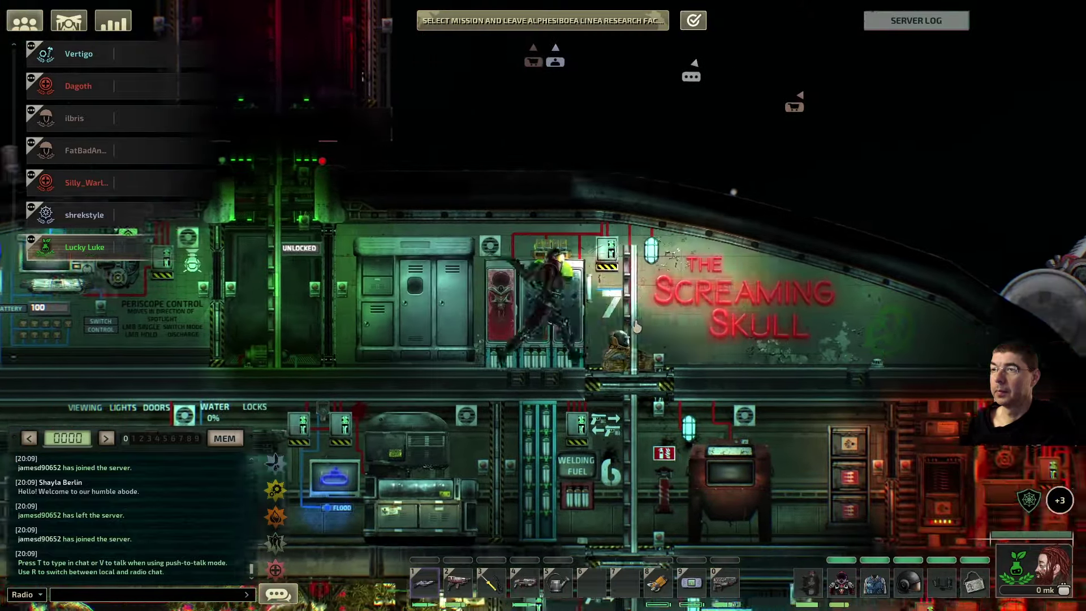
pyautogui.press('s')
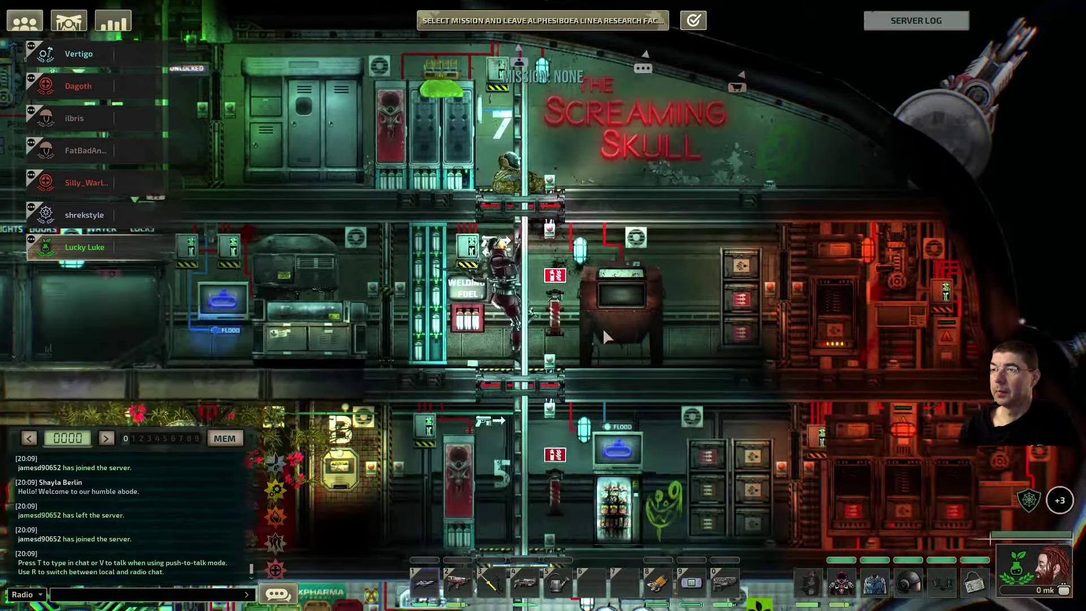
pyautogui.press('s')
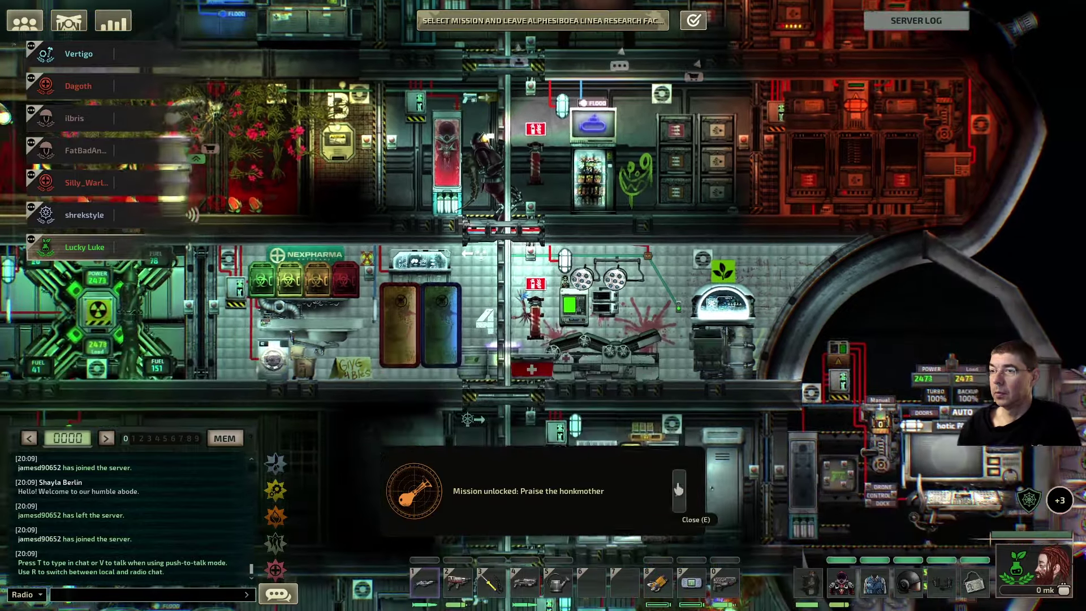
pyautogui.scroll(2, 676, 479)
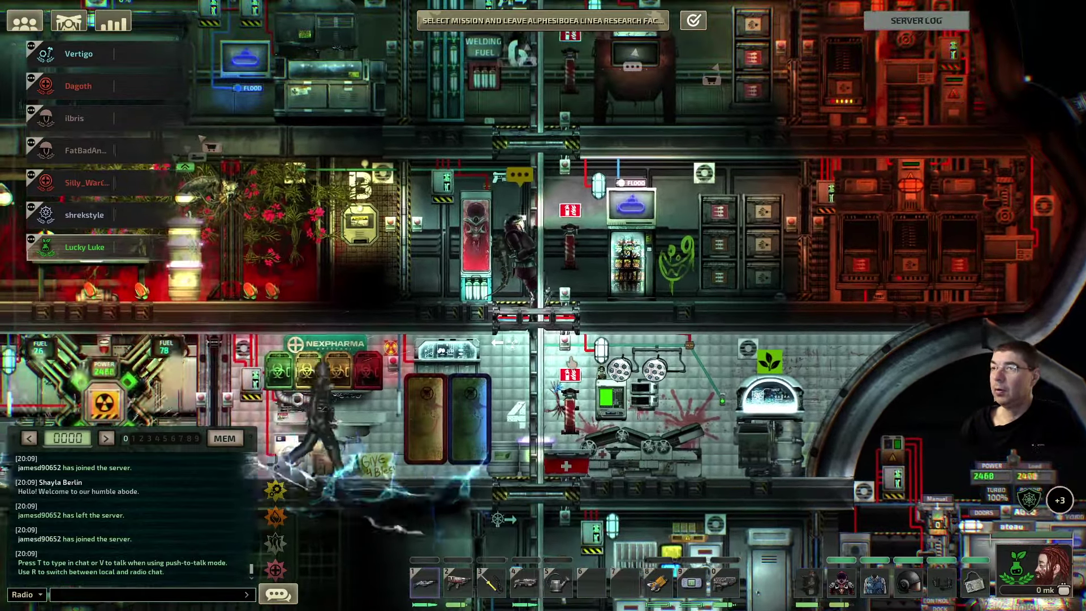
pyautogui.press('s')
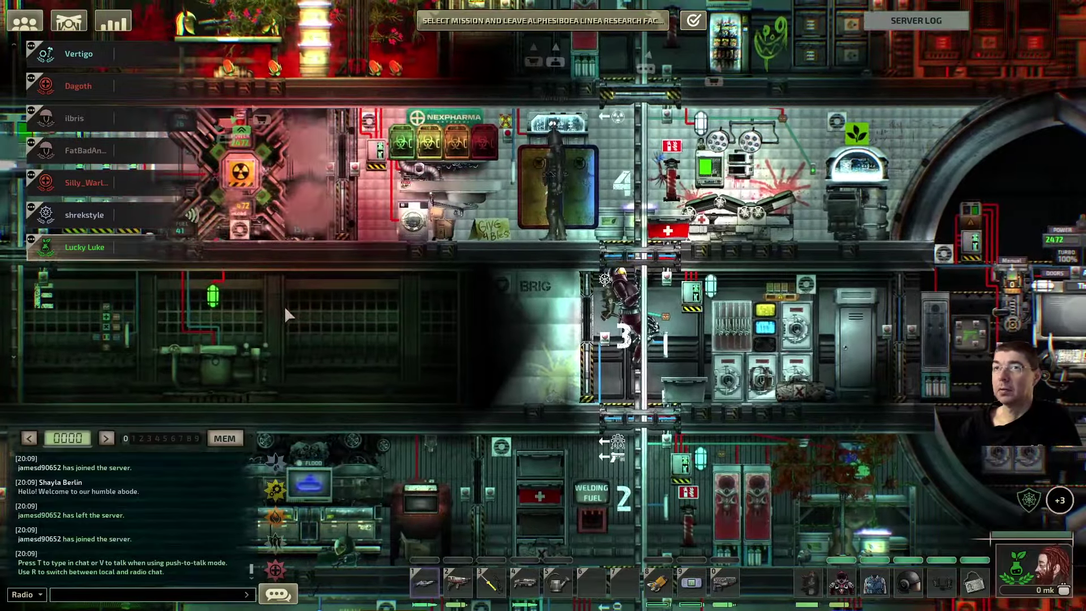
pyautogui.press('w')
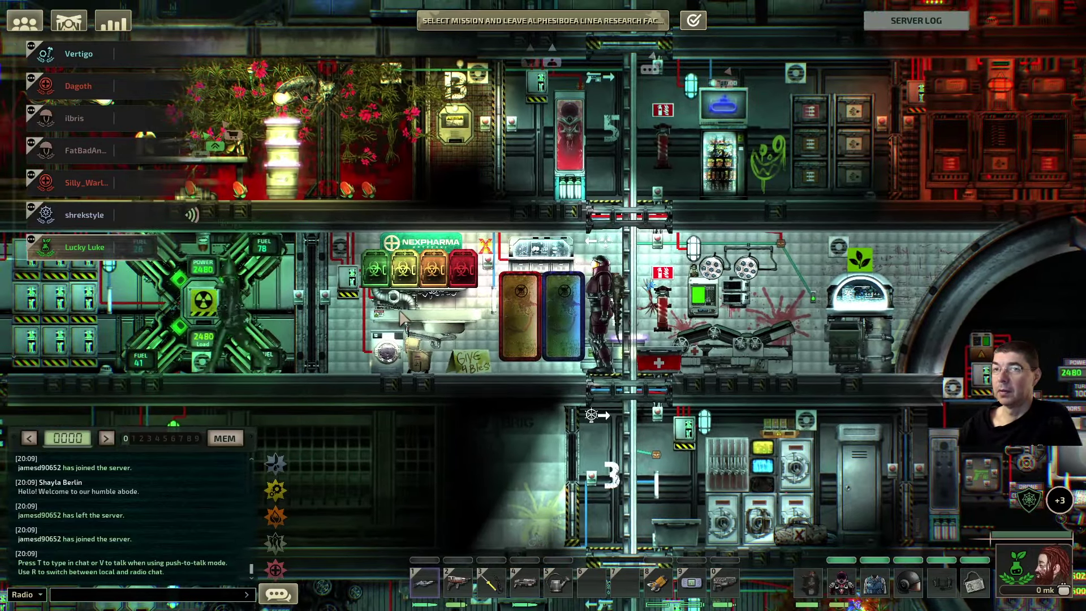
# Go through the Nexpharma room down to deck 2's diving-suit room and open the fabricator.
pyautogui.press('a')
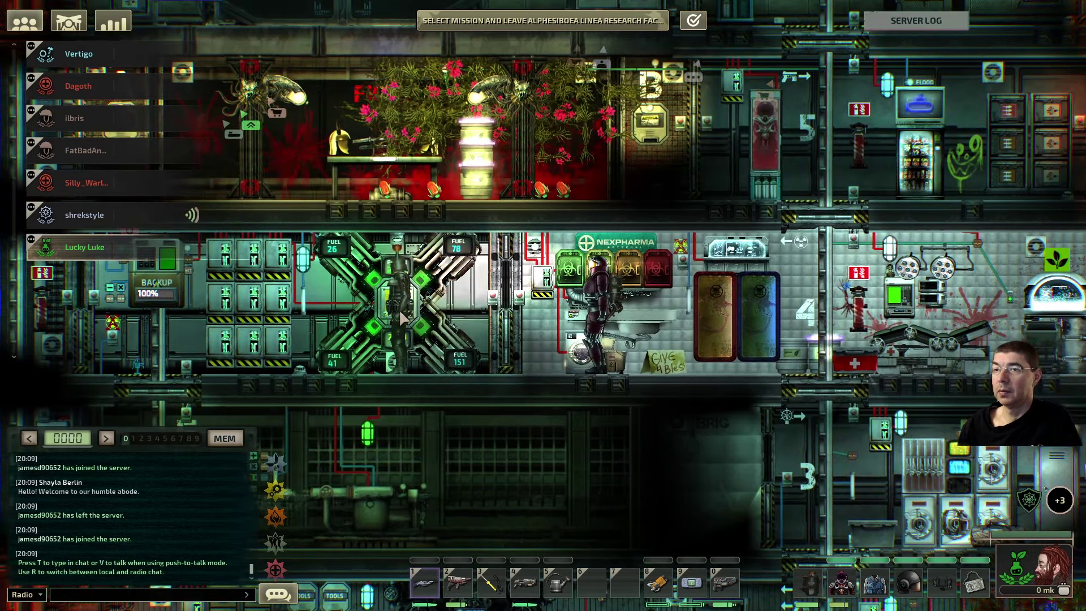
pyautogui.press('d')
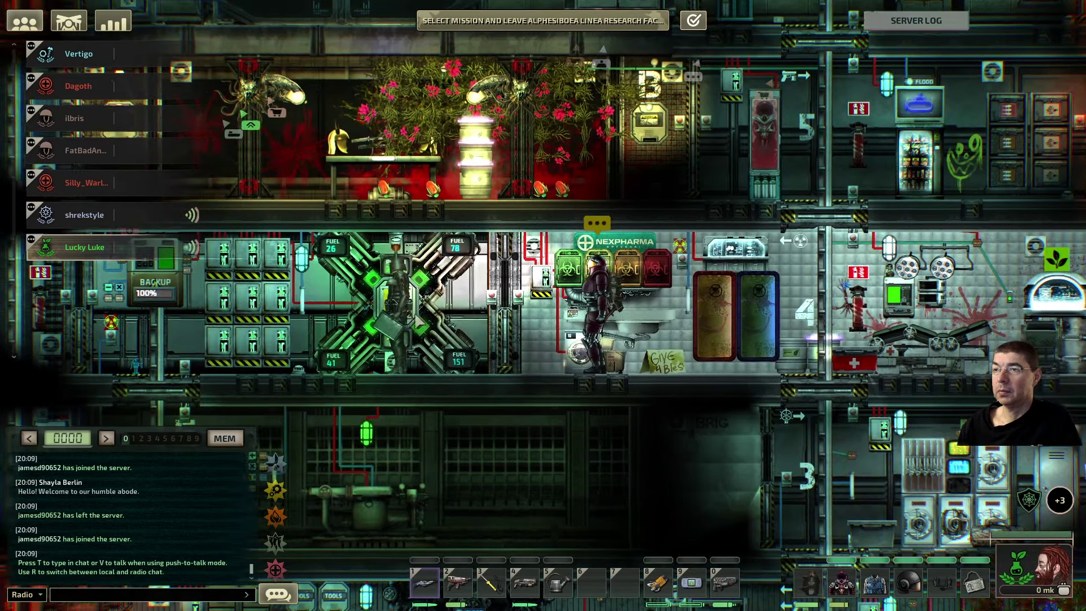
pyautogui.press('a')
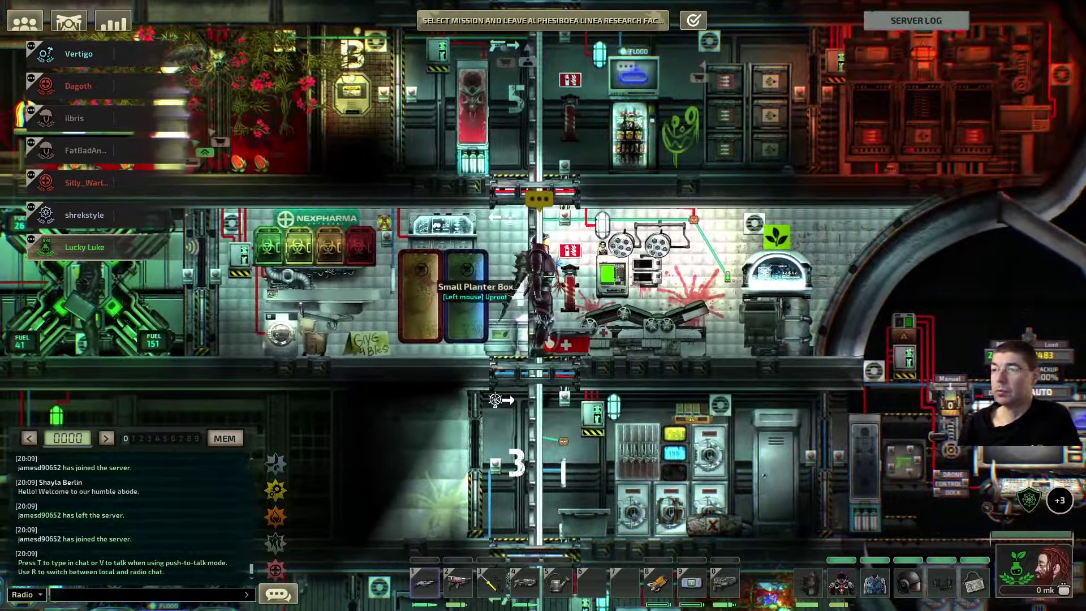
pyautogui.press('s')
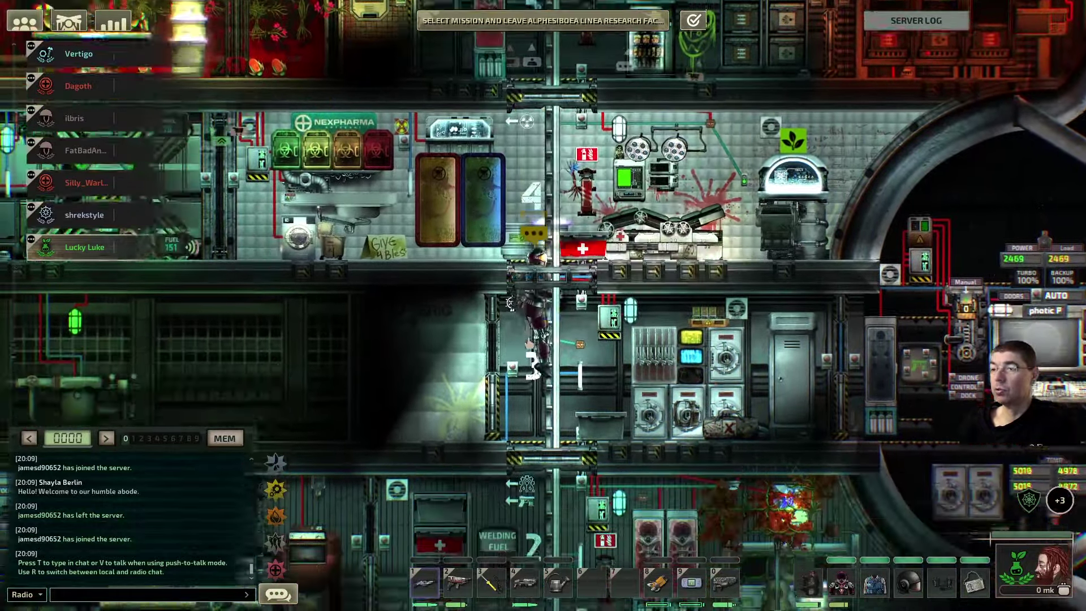
pyautogui.press('a')
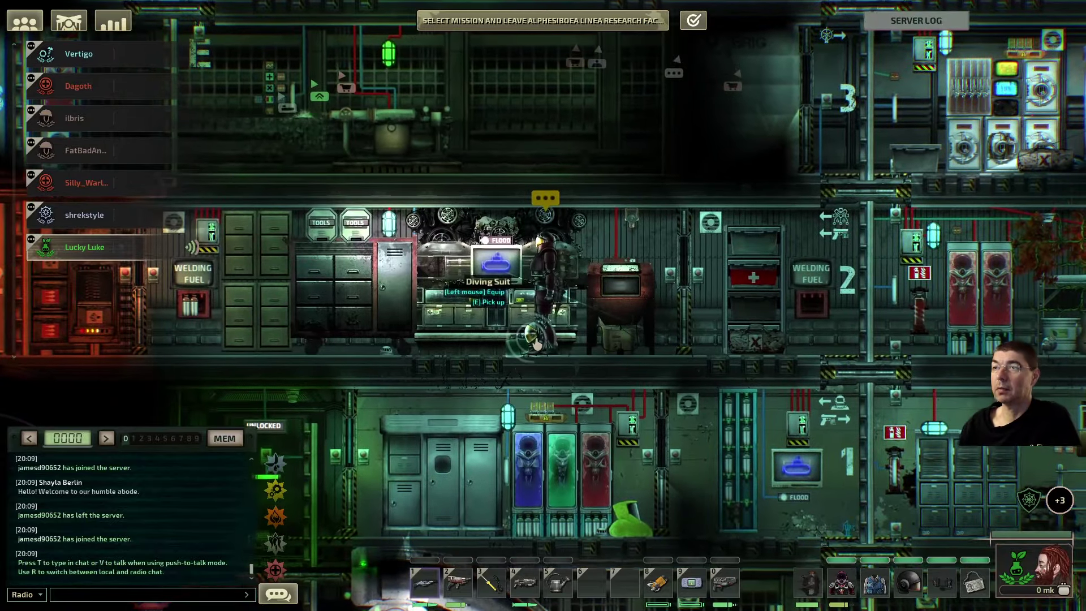
pyautogui.press('e')
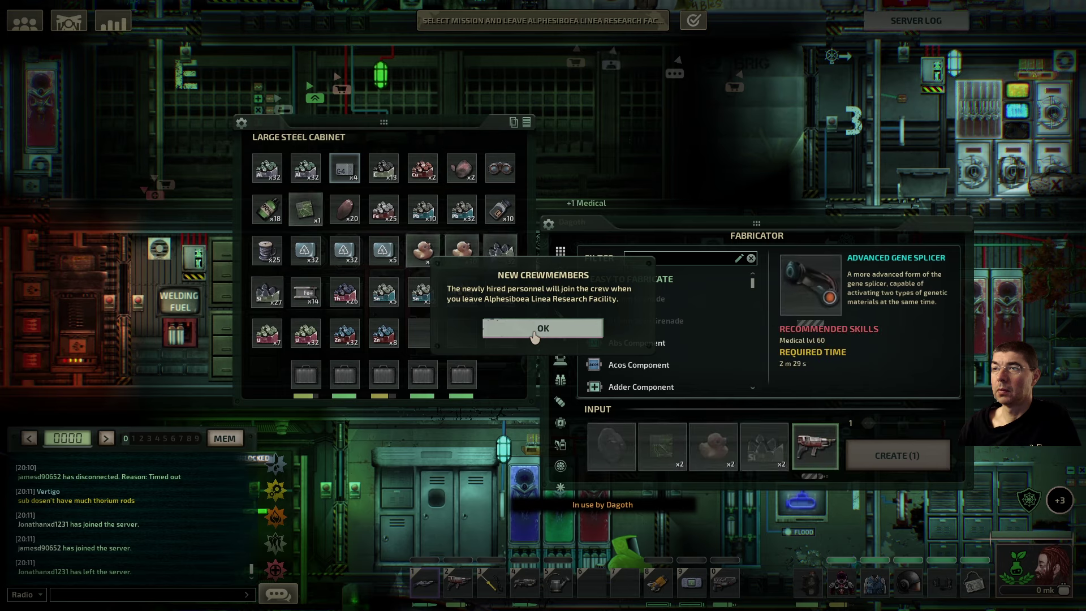
# Dismiss the new-crew notice and start fabricating eight Thorium Fuel Rods.
pyautogui.click(534, 333)
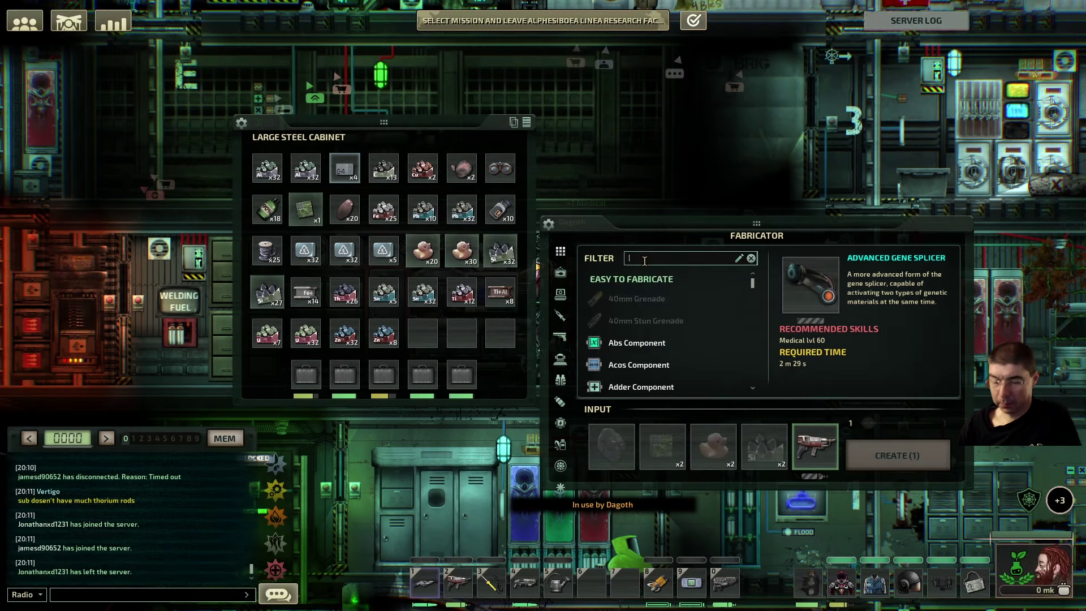
pyautogui.write('tho')
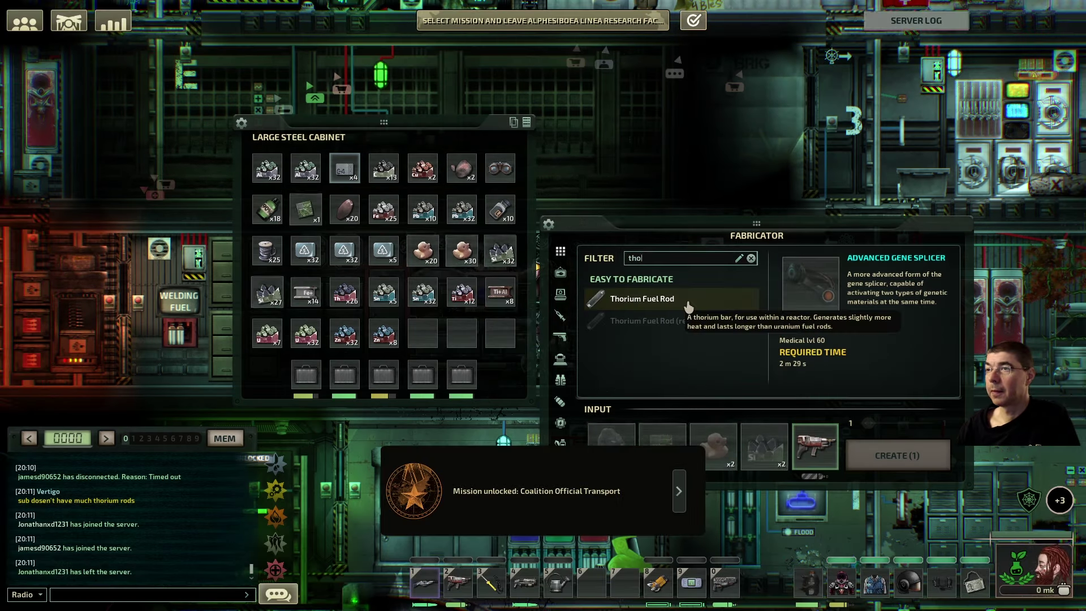
pyautogui.click(686, 301)
pyautogui.moveTo(851, 422)
pyautogui.mouseDown()
pyautogui.moveTo(889, 432)
pyautogui.moveTo(944, 424)
pyautogui.mouseUp()
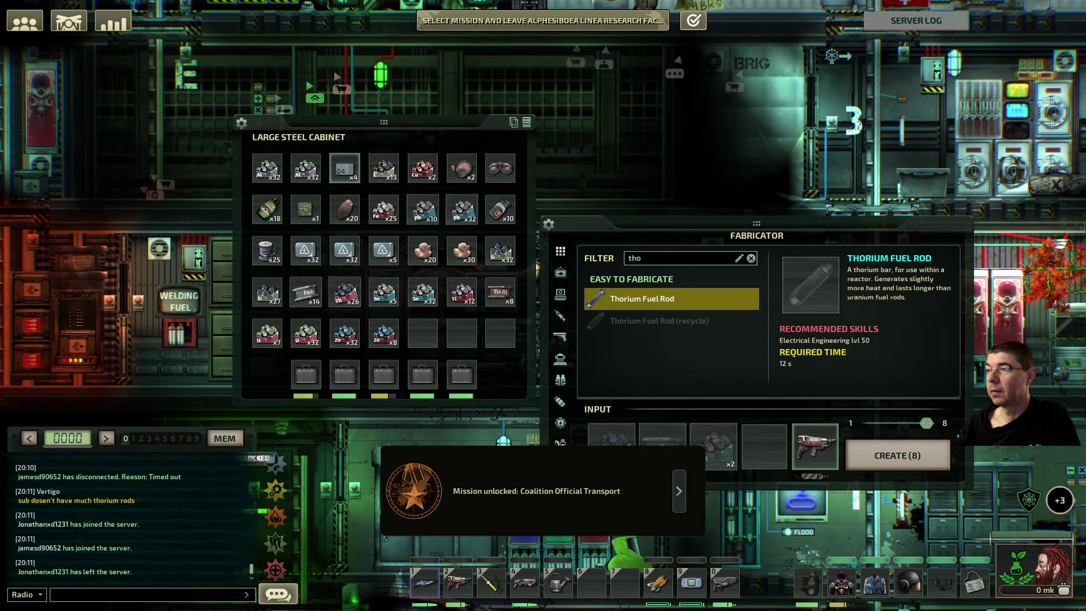
pyautogui.click(920, 458)
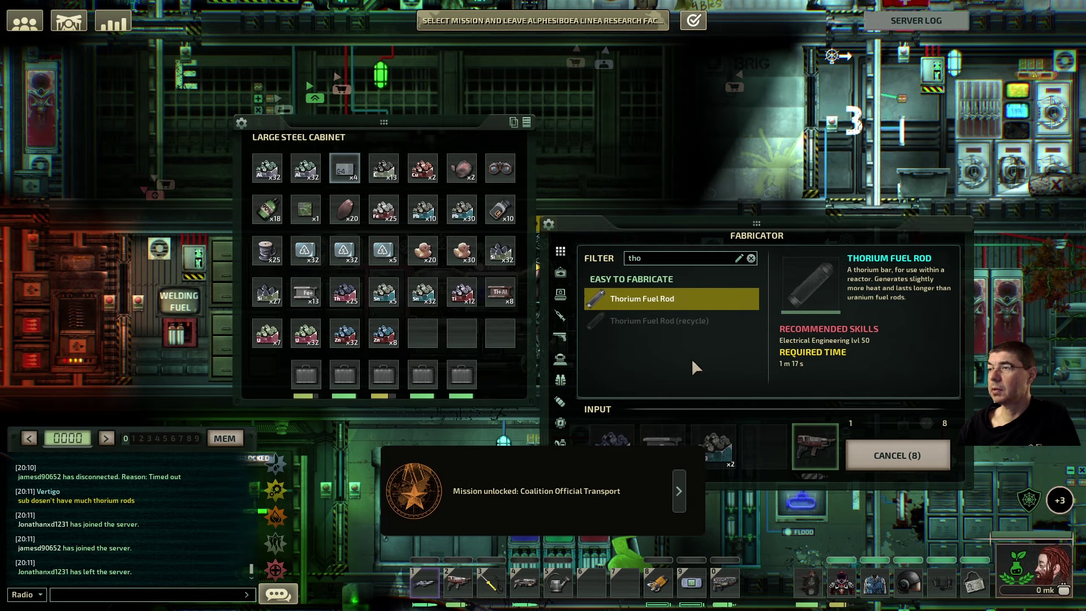
# Dismiss the Coalition Official Transport, Wreck Salvage, Mudraptors and Arms Delivery mission notices.
pyautogui.click(679, 492)
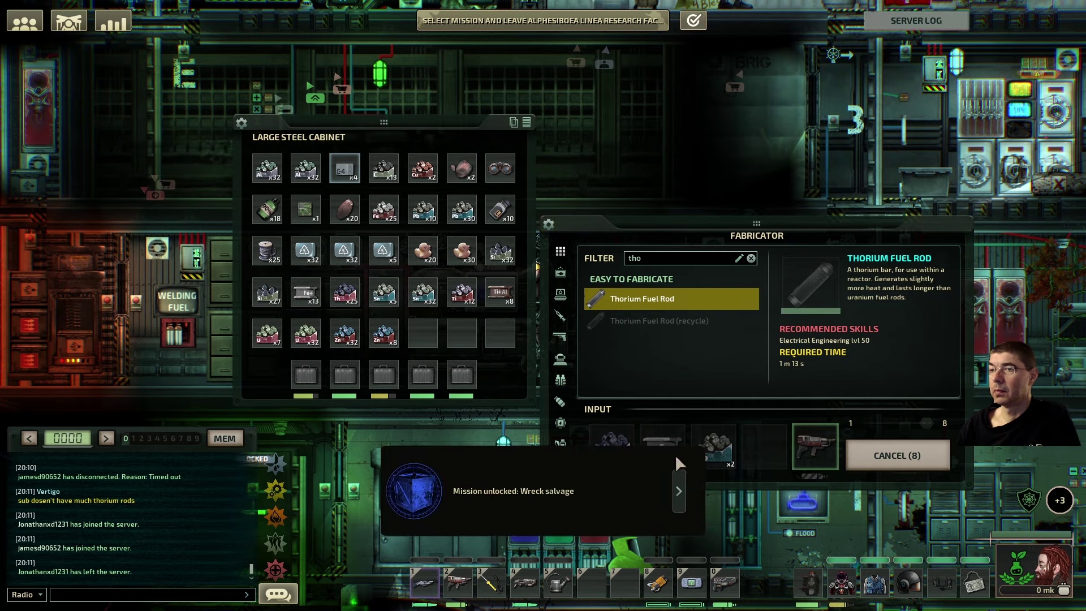
pyautogui.click(677, 490)
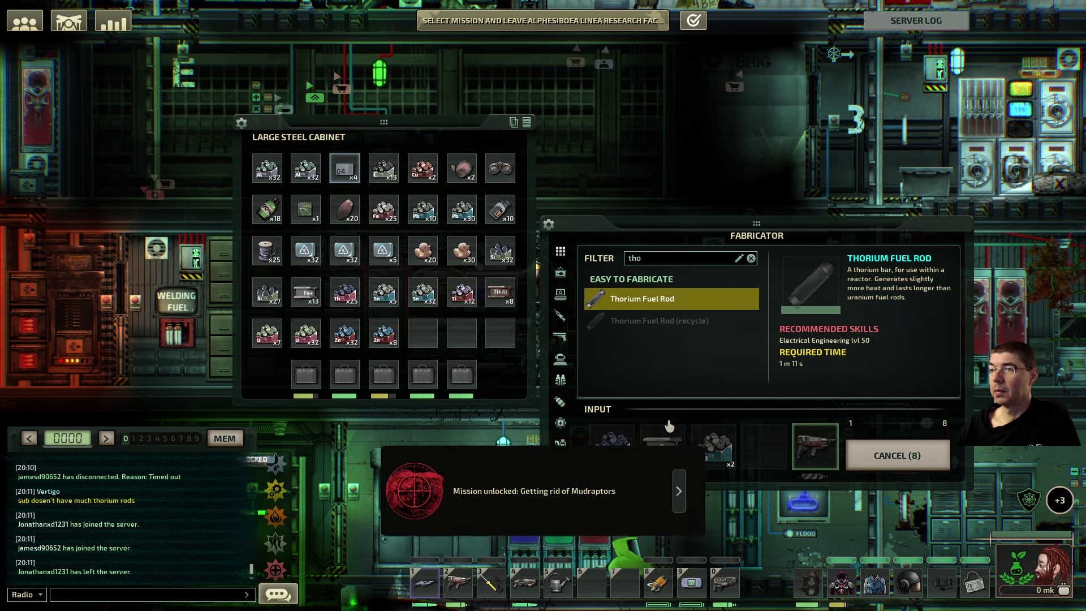
pyautogui.click(679, 492)
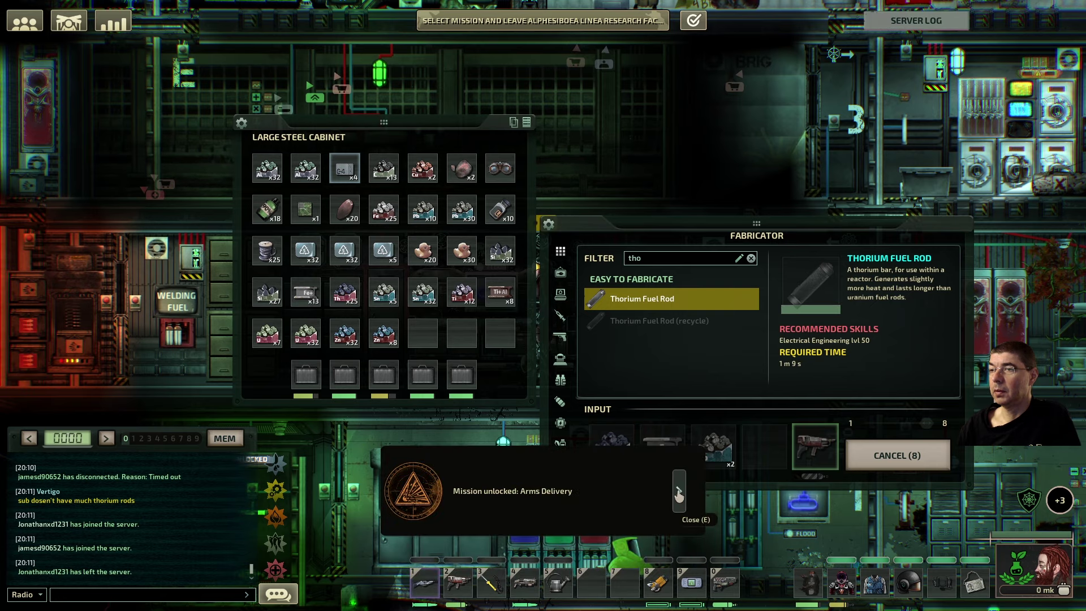
pyautogui.click(680, 492)
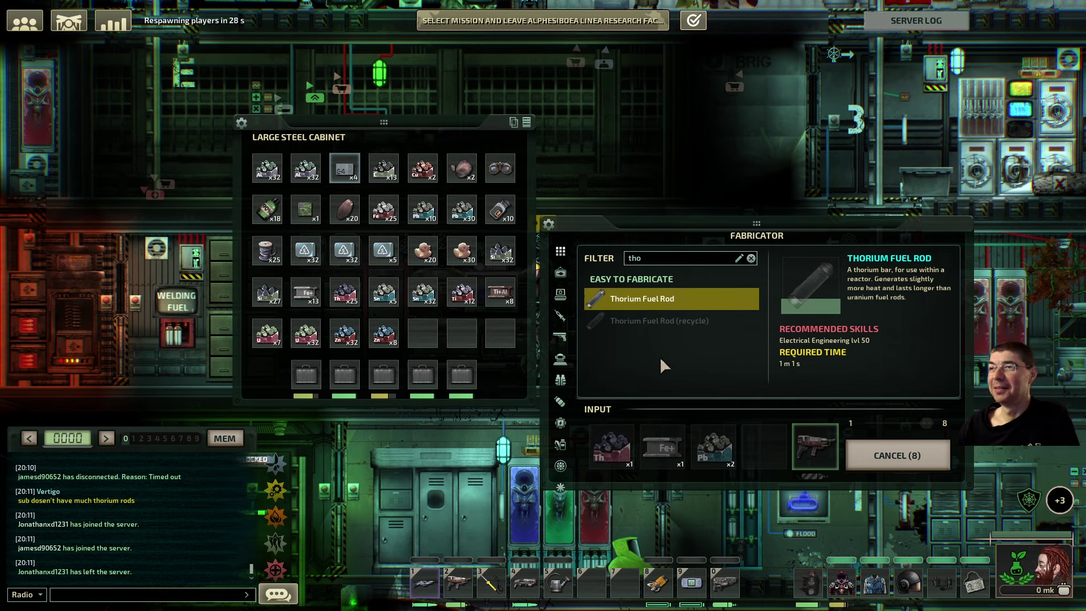
pyautogui.press('Tab')
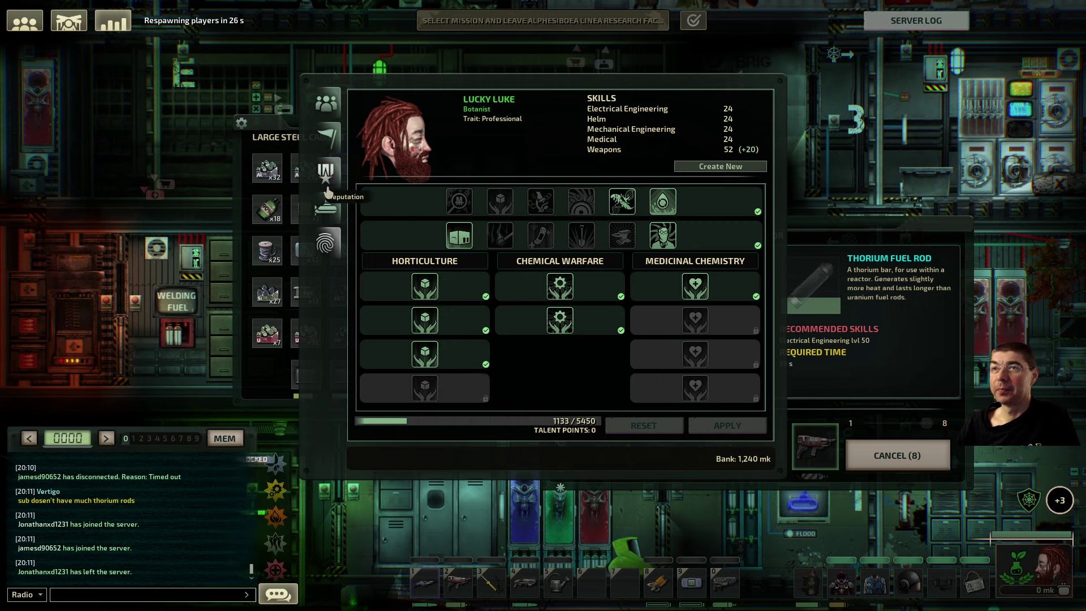
pyautogui.click(327, 104)
pyautogui.click(329, 251)
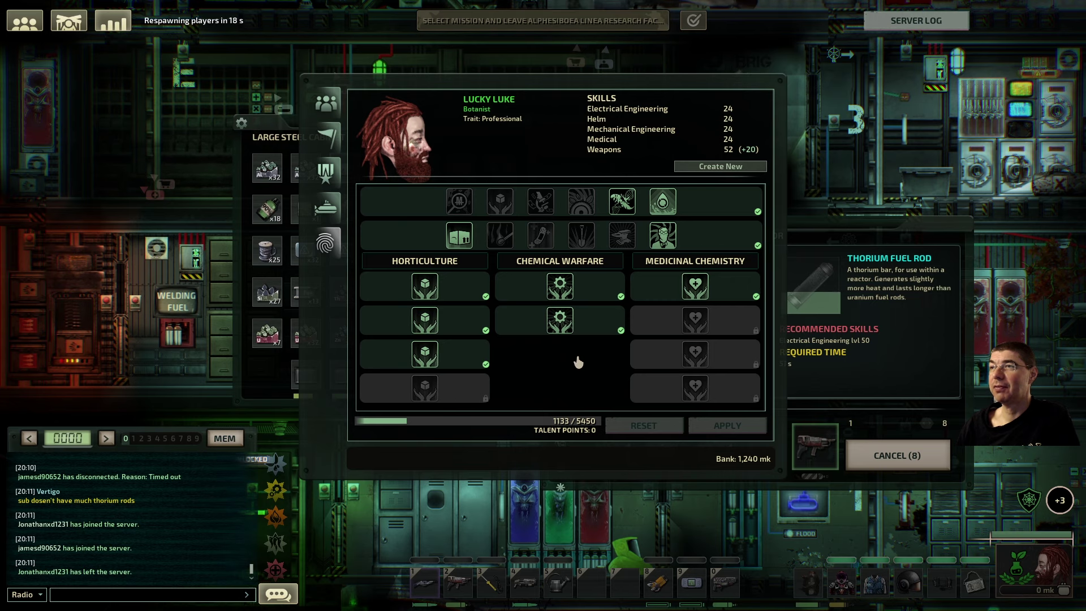
pyautogui.press('Tab')
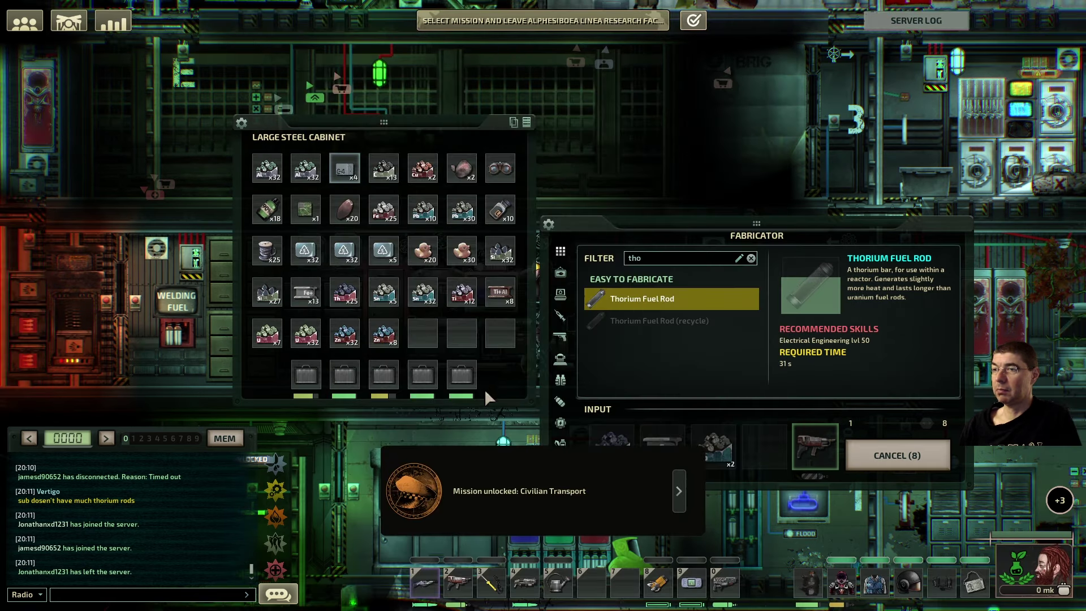
# Dismiss the Civilian Transport notice and take an oxygen tank from the shelf next door.
pyautogui.click(675, 485)
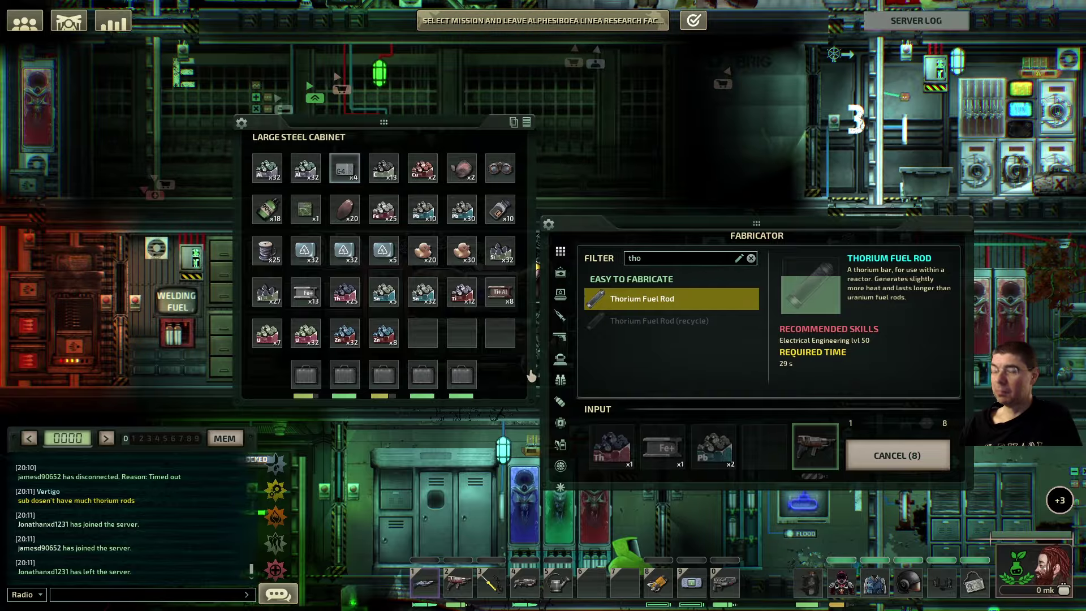
pyautogui.press('a')
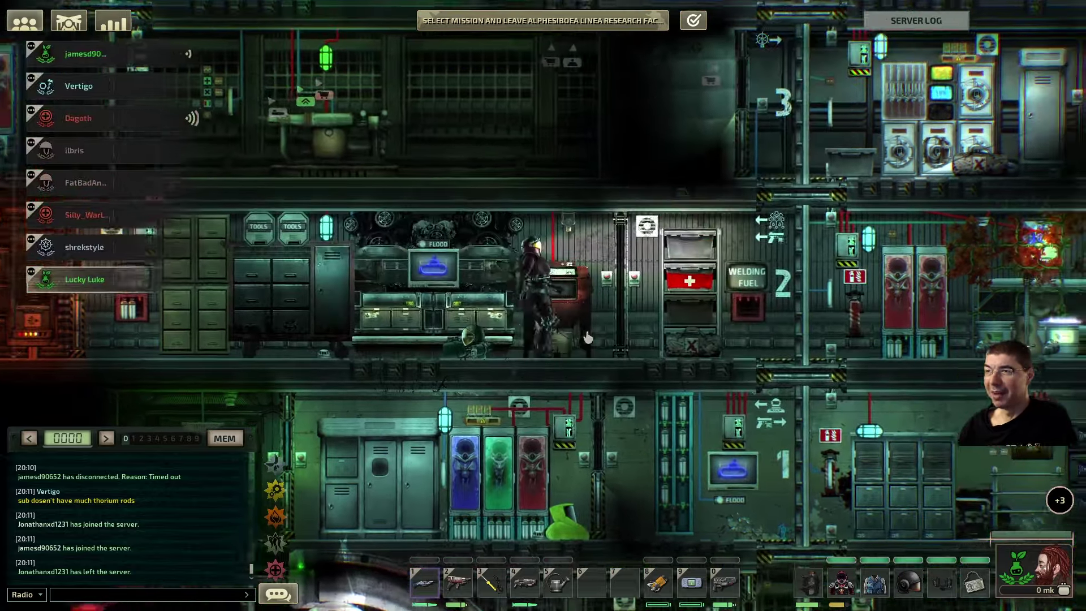
pyautogui.press('d')
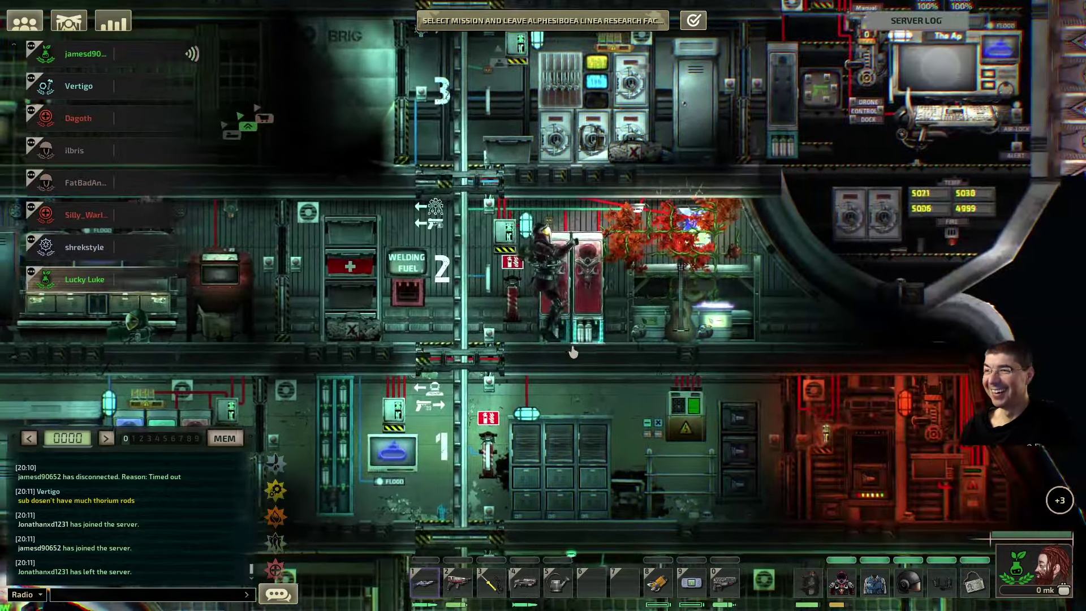
pyautogui.click(573, 352)
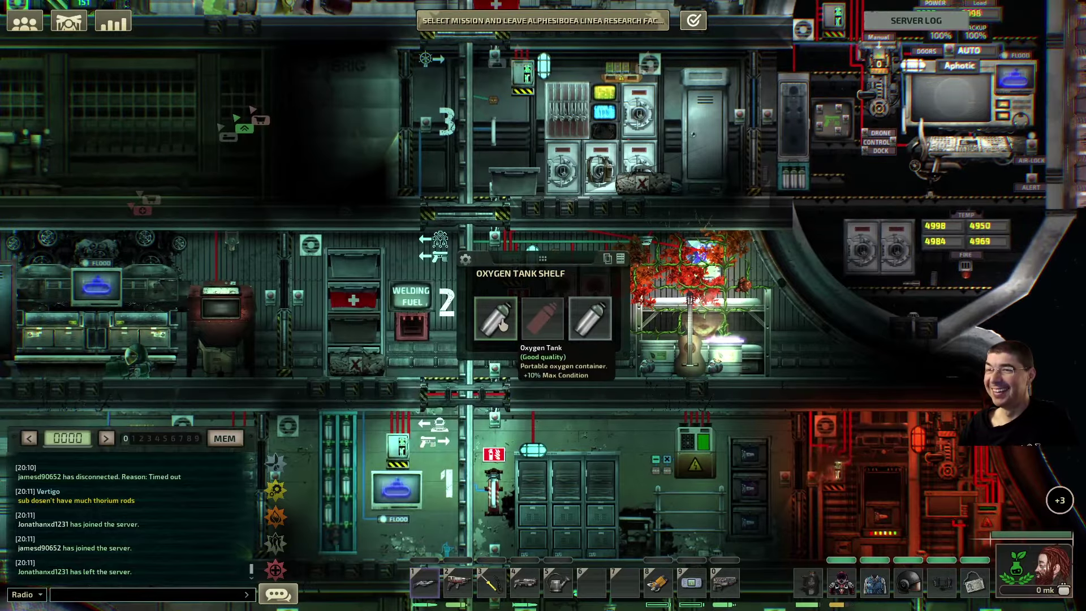
pyautogui.moveTo(590, 315)
pyautogui.mouseDown()
pyautogui.moveTo(700, 500)
pyautogui.moveTo(496, 319)
pyautogui.mouseUp()
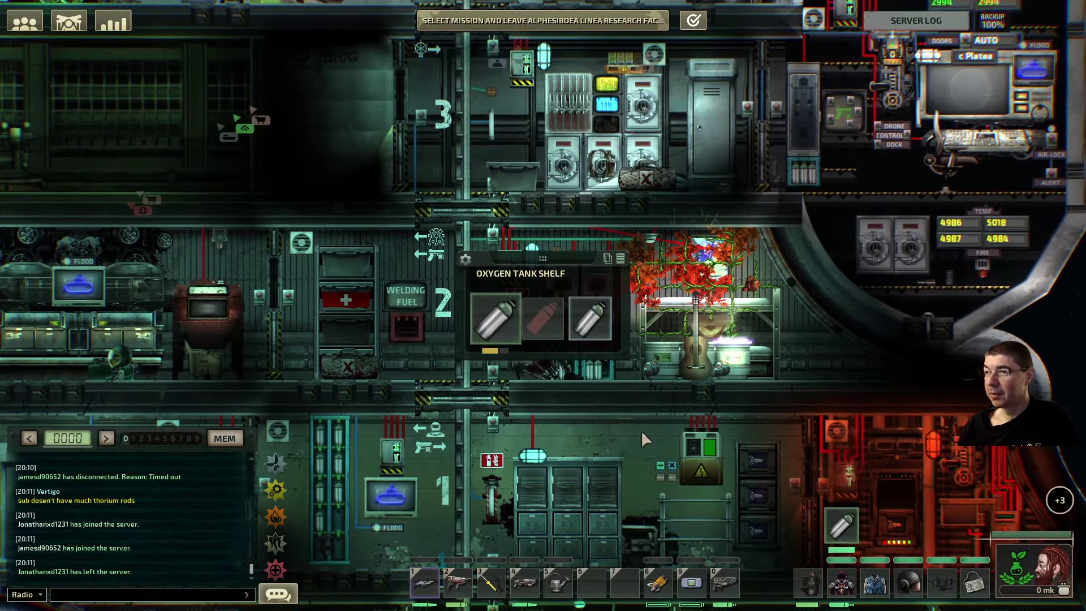
# Walk back left to the fabricator and open it along with the cabinet.
pyautogui.press('a')
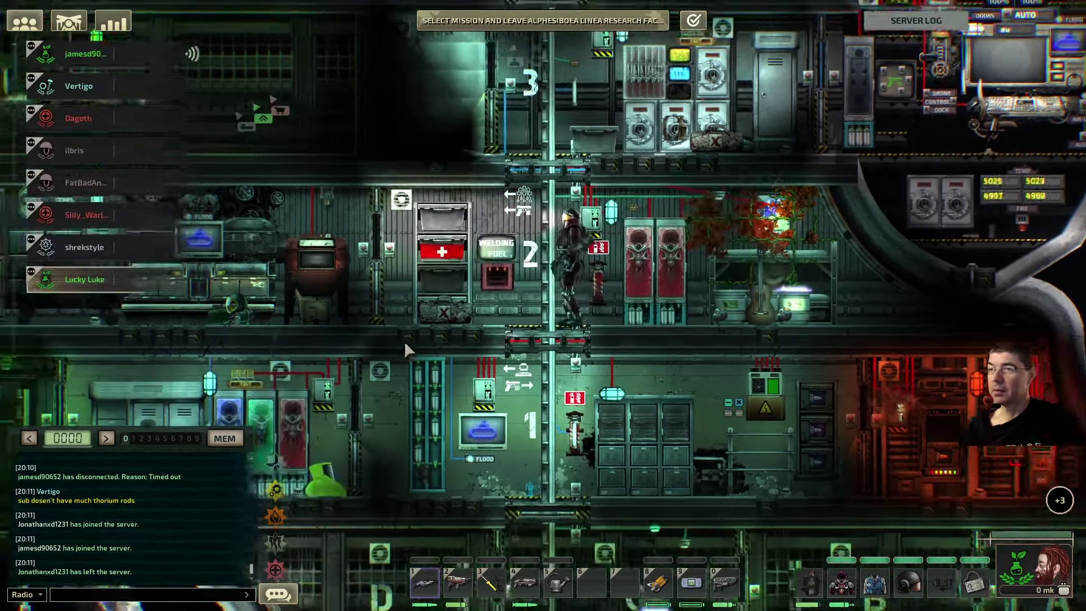
pyautogui.press('a')
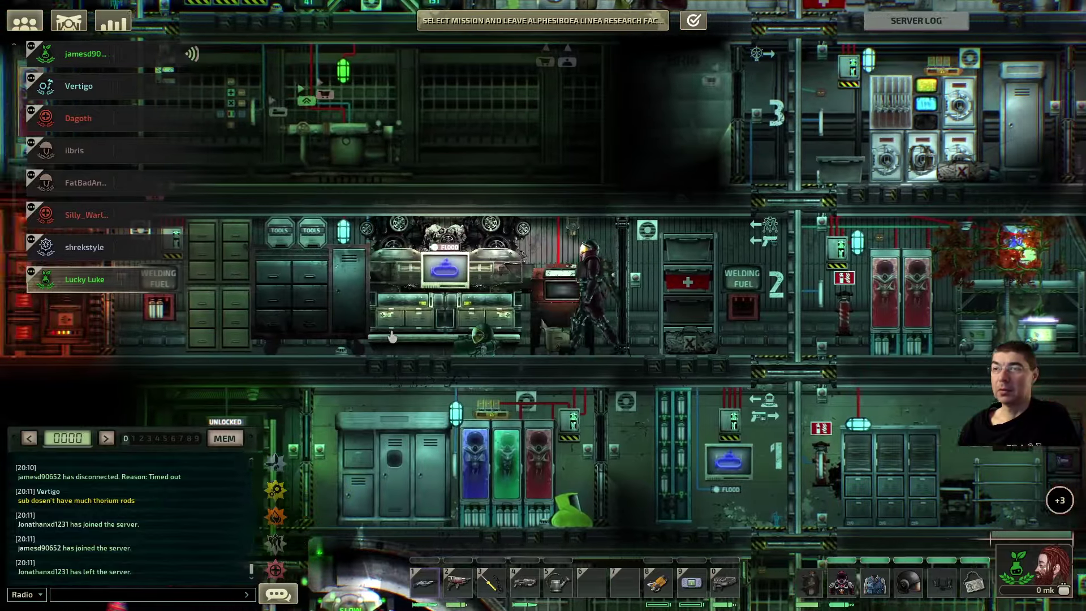
pyautogui.press('a')
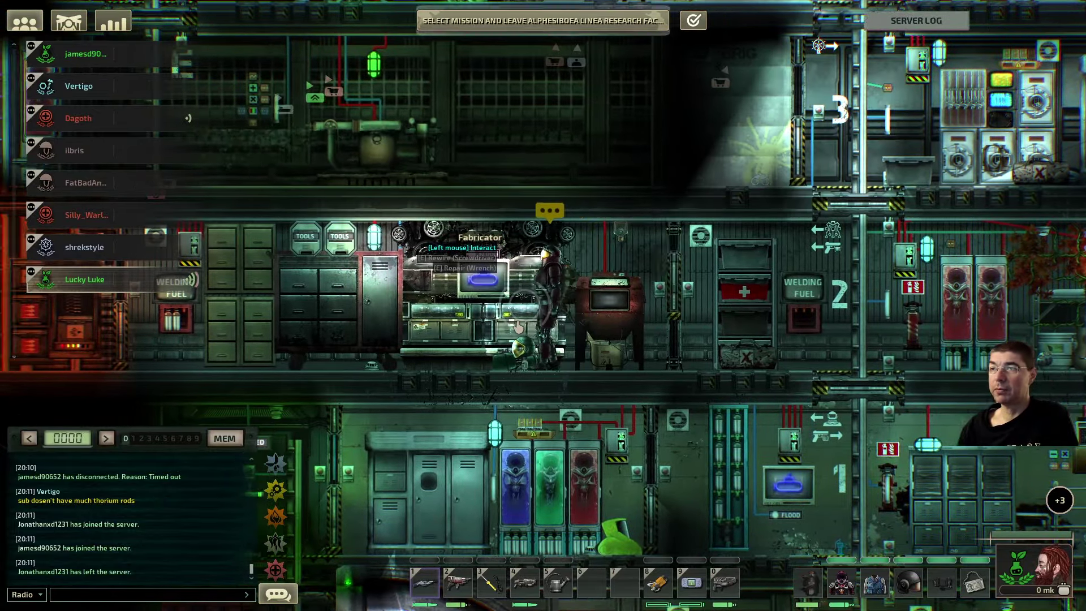
pyautogui.click(518, 327)
pyautogui.write('tho')
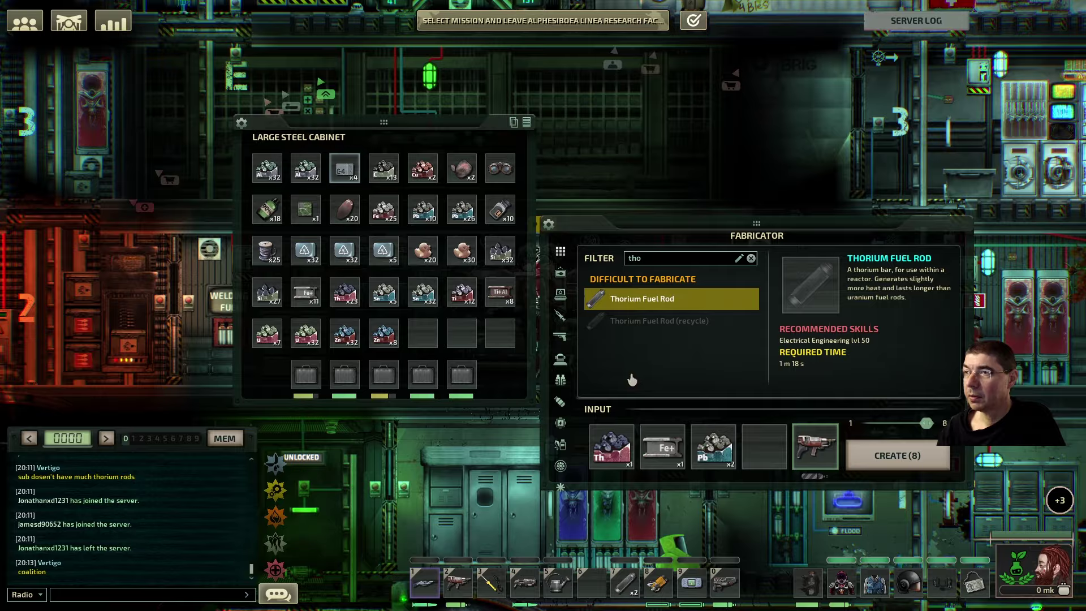
# Close the fabricator and walk right to the medical cabinet as the departure vote ends the round.
pyautogui.rightClick(628, 365)
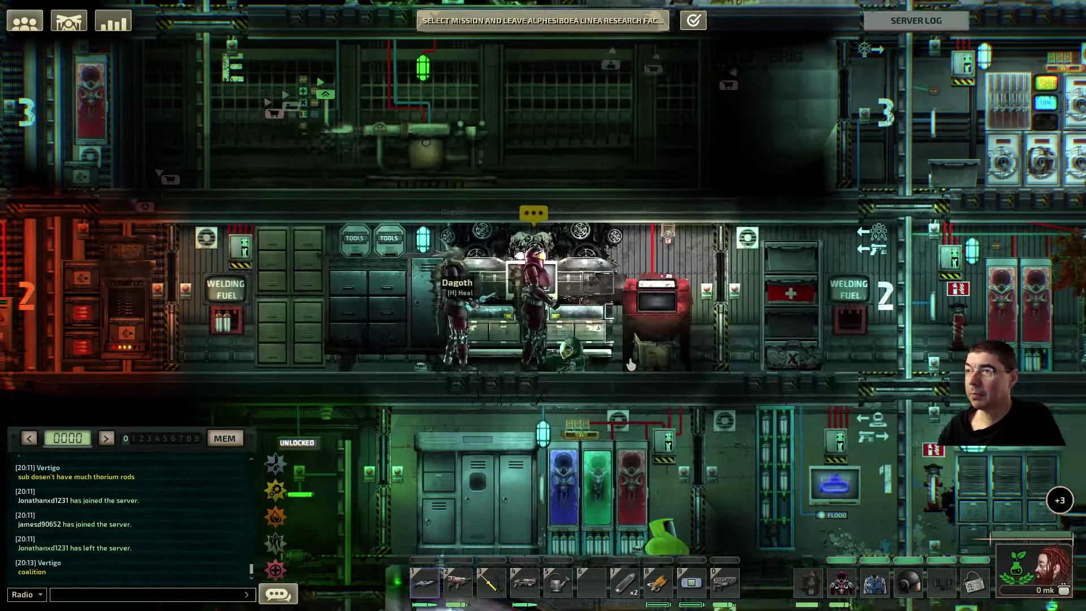
pyautogui.press('Tab')
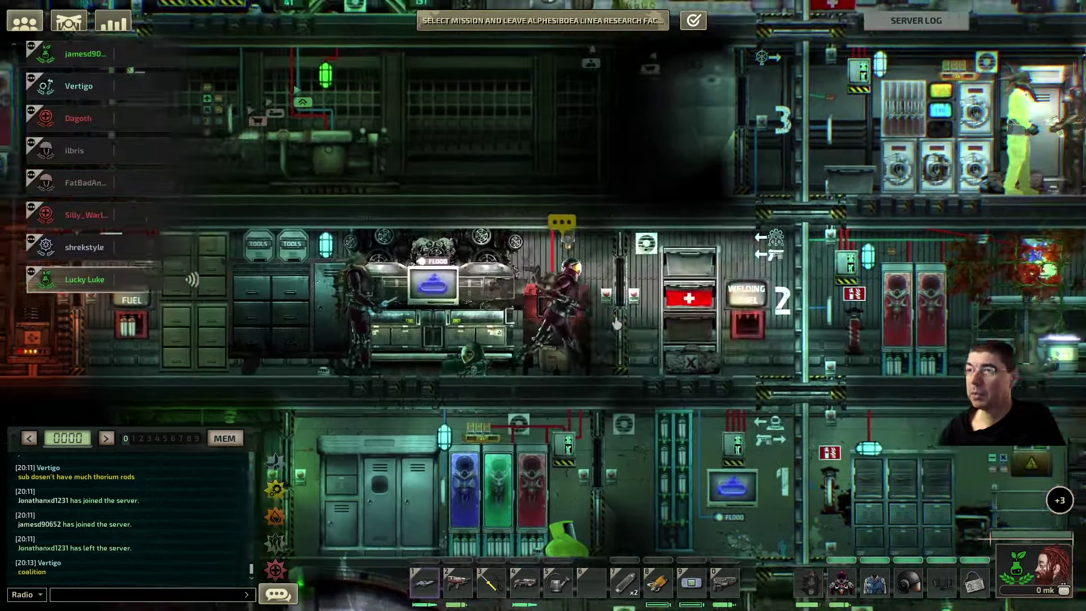
pyautogui.press('d')
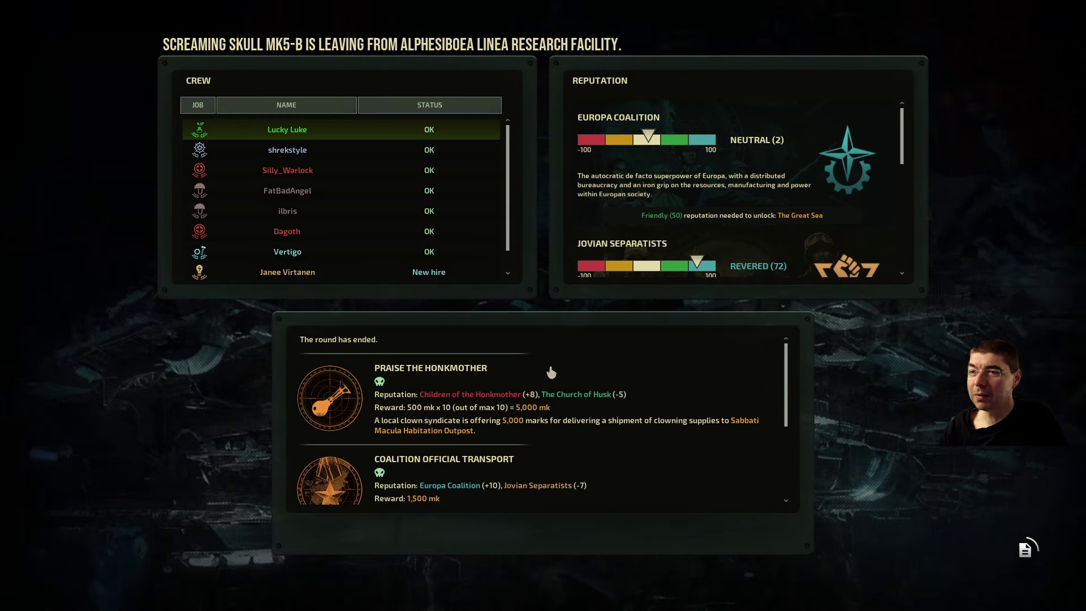
pyautogui.scroll(-2, 552, 372)
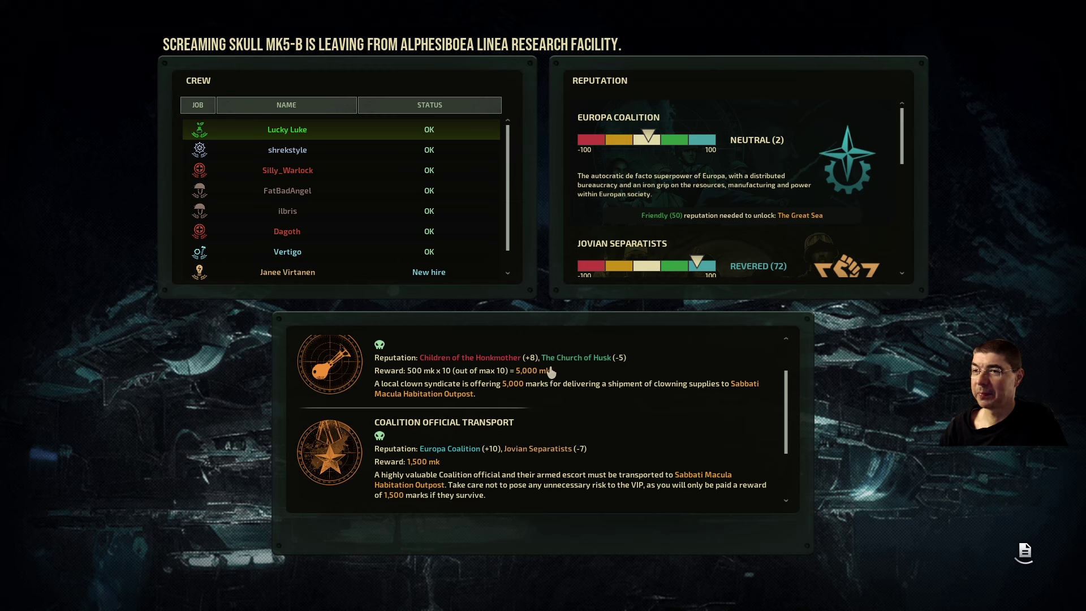
pyautogui.scroll(-1, 550, 371)
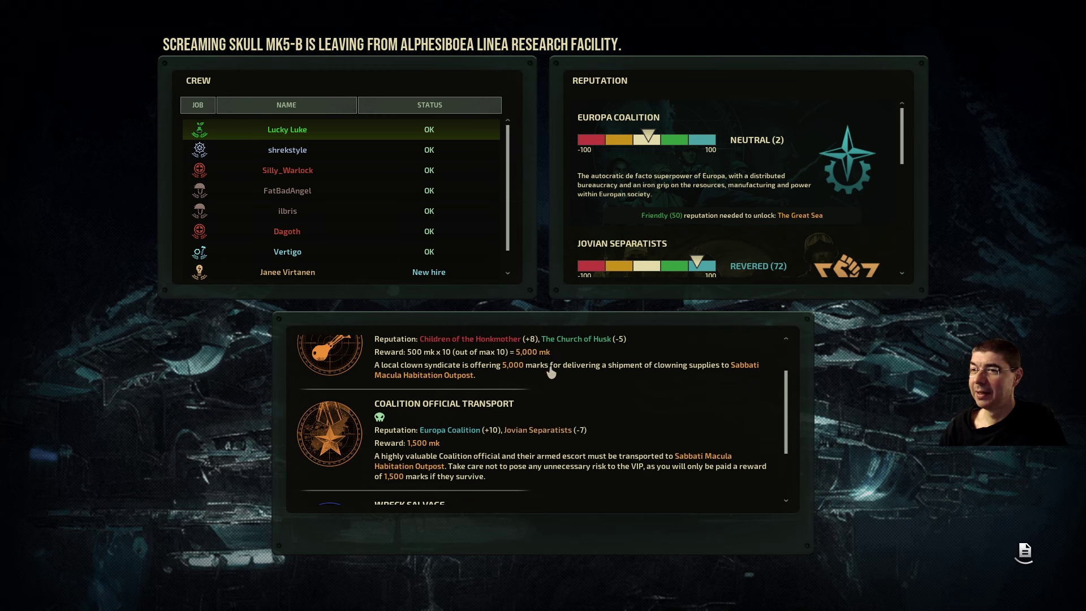
pyautogui.scroll(-3, 787, 411)
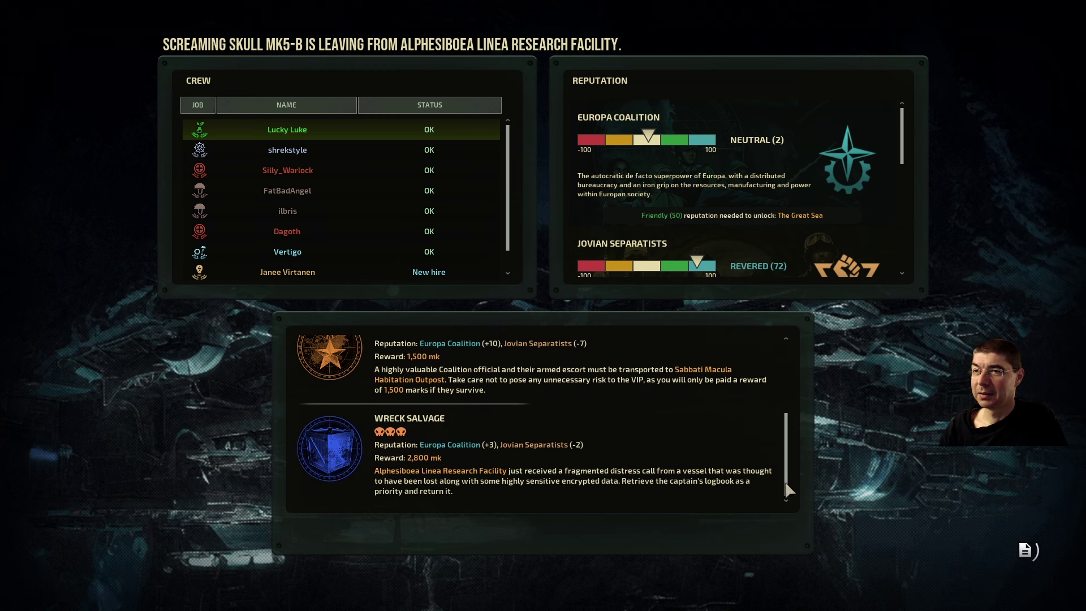
pyautogui.scroll(4, 788, 492)
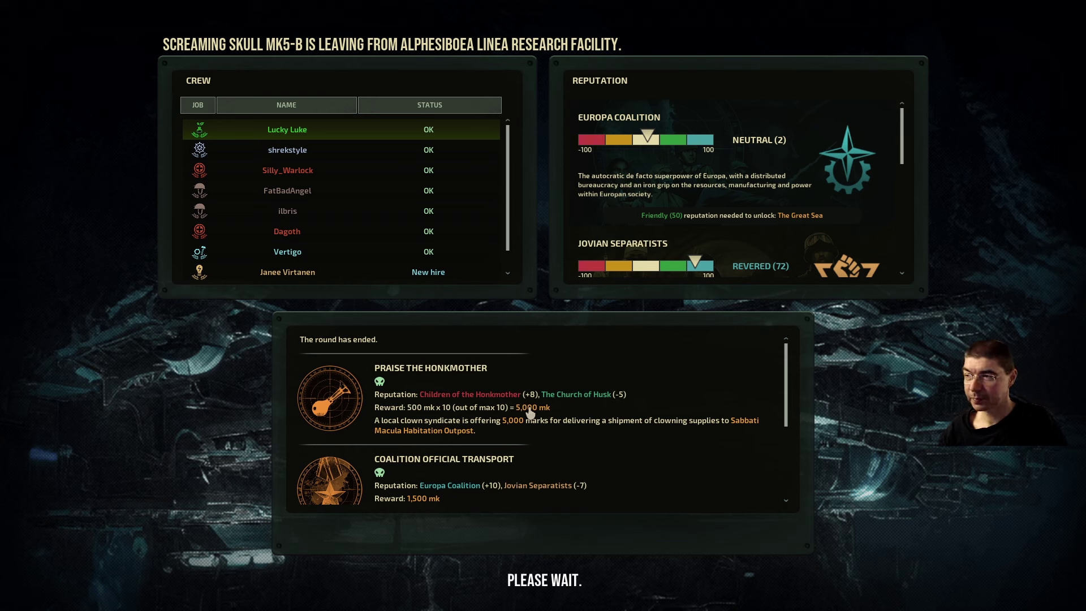
pyautogui.scroll(-2, 528, 413)
pyautogui.scroll(-2, 530, 413)
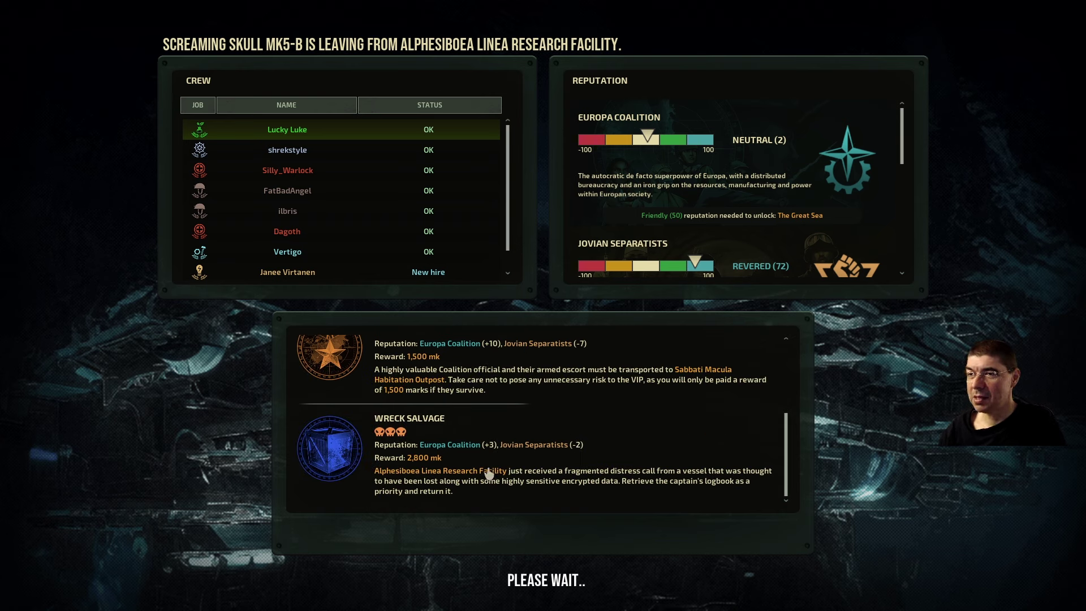
pyautogui.scroll(3, 418, 460)
pyautogui.scroll(1, 510, 418)
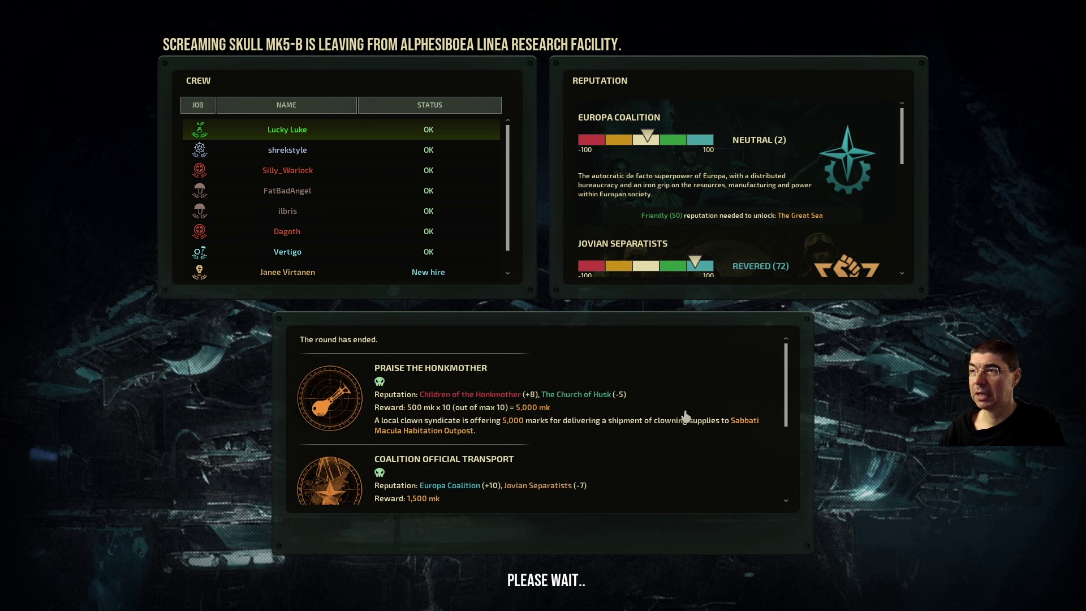
pyautogui.moveTo(793, 374)
pyautogui.mouseDown()
pyautogui.moveTo(784, 450)
pyautogui.moveTo(789, 386)
pyautogui.mouseUp()
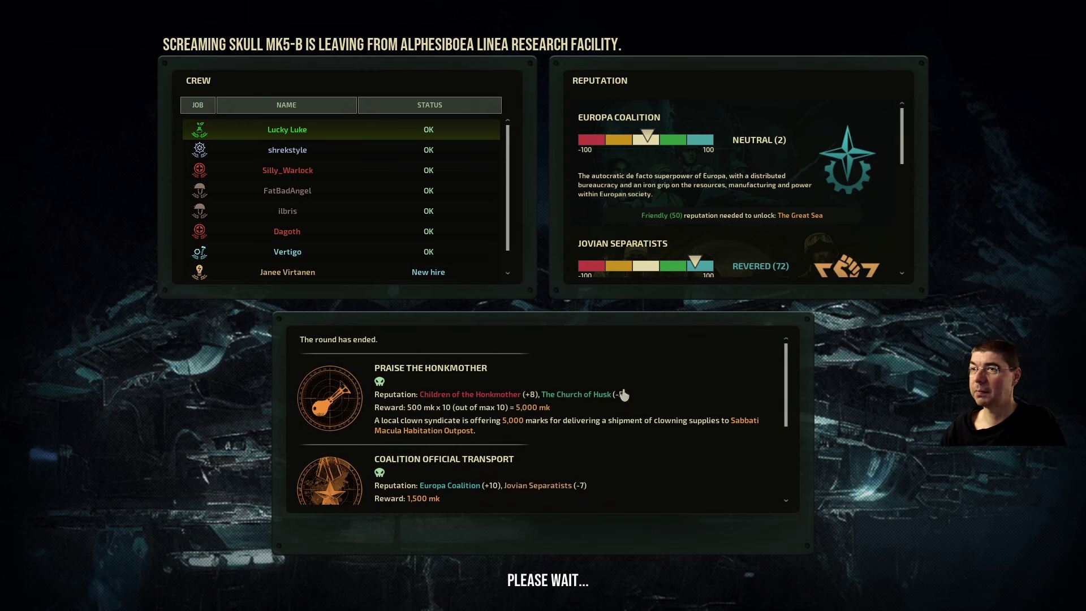
pyautogui.scroll(-1, 461, 236)
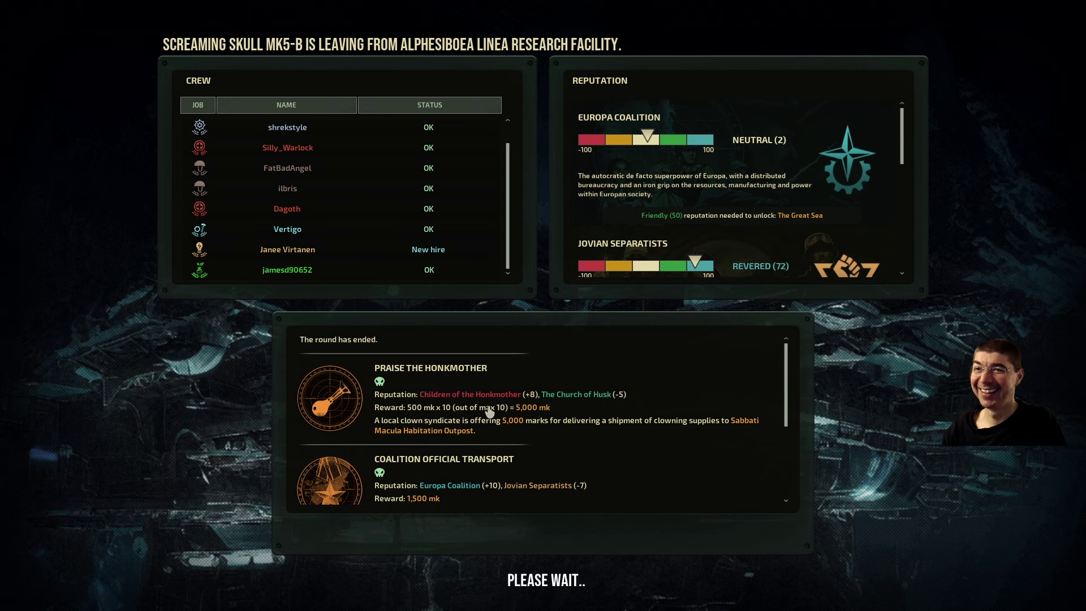
pyautogui.scroll(1, 383, 234)
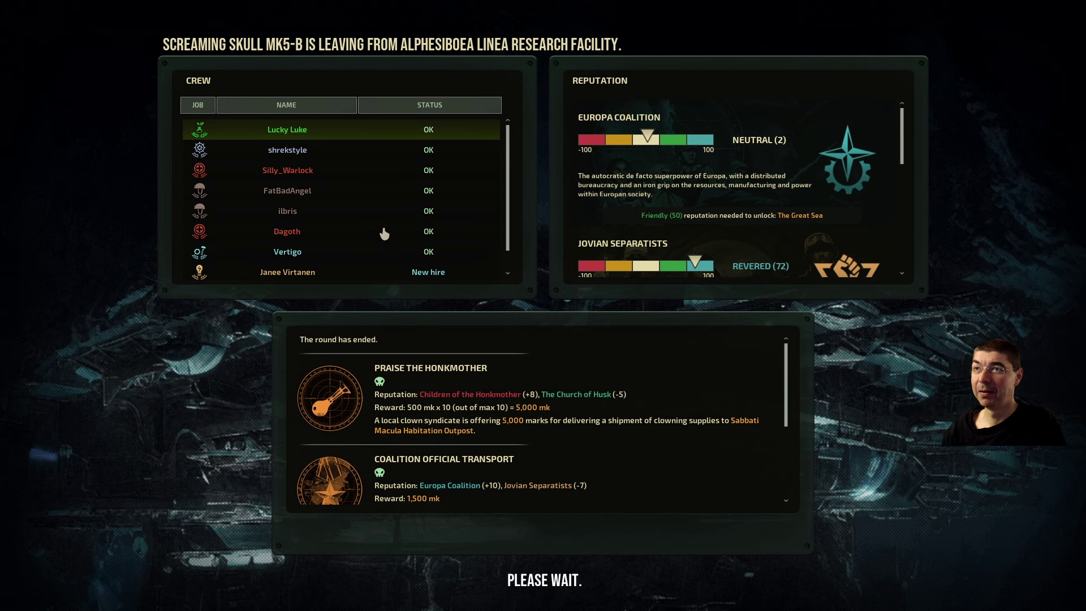